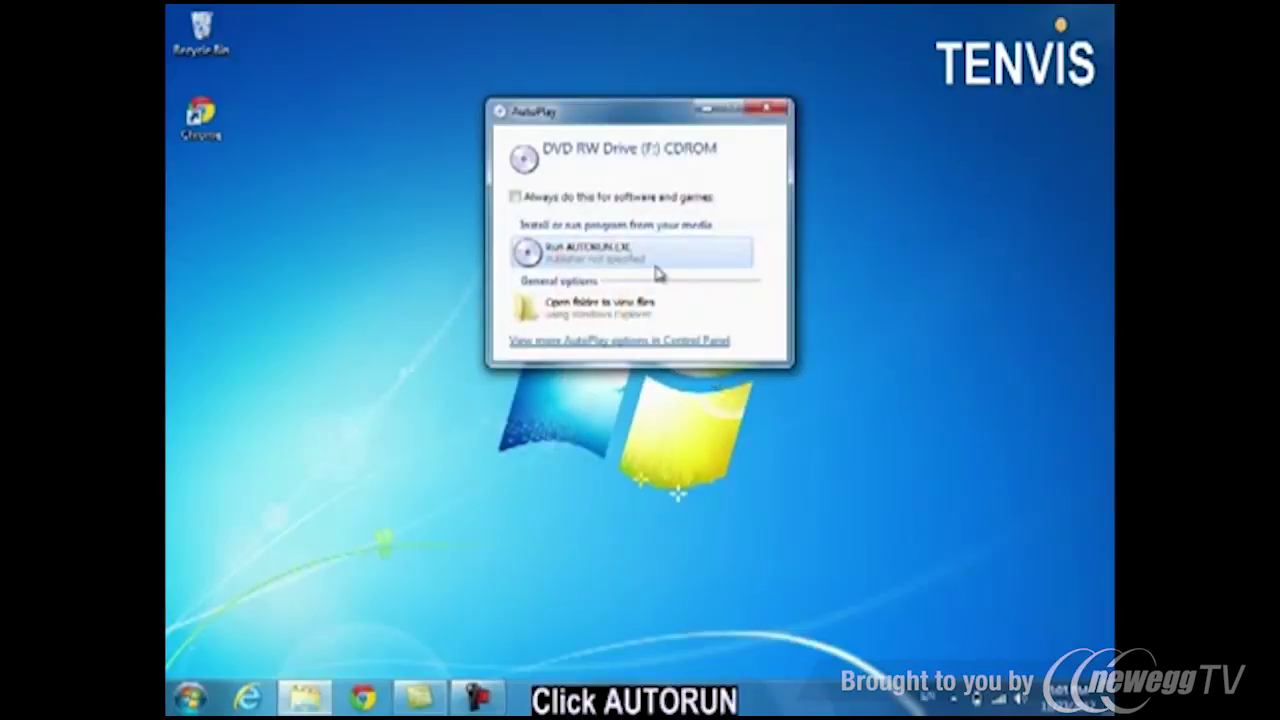
Step: Launch the IP Camera Wizard installer from the CD's AUTORUN menu in English, allowing it through UAC
{"action": "left_click", "coordinate": [630, 255]}
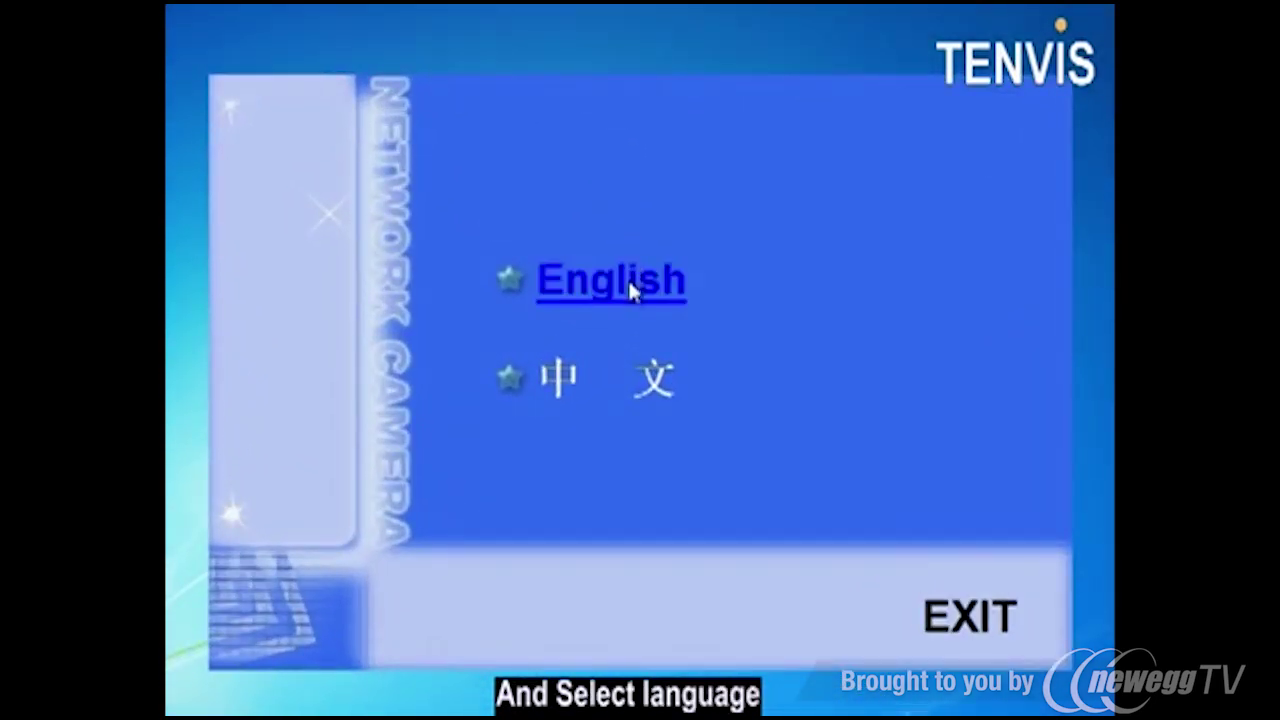
{"action": "left_click", "coordinate": [629, 284]}
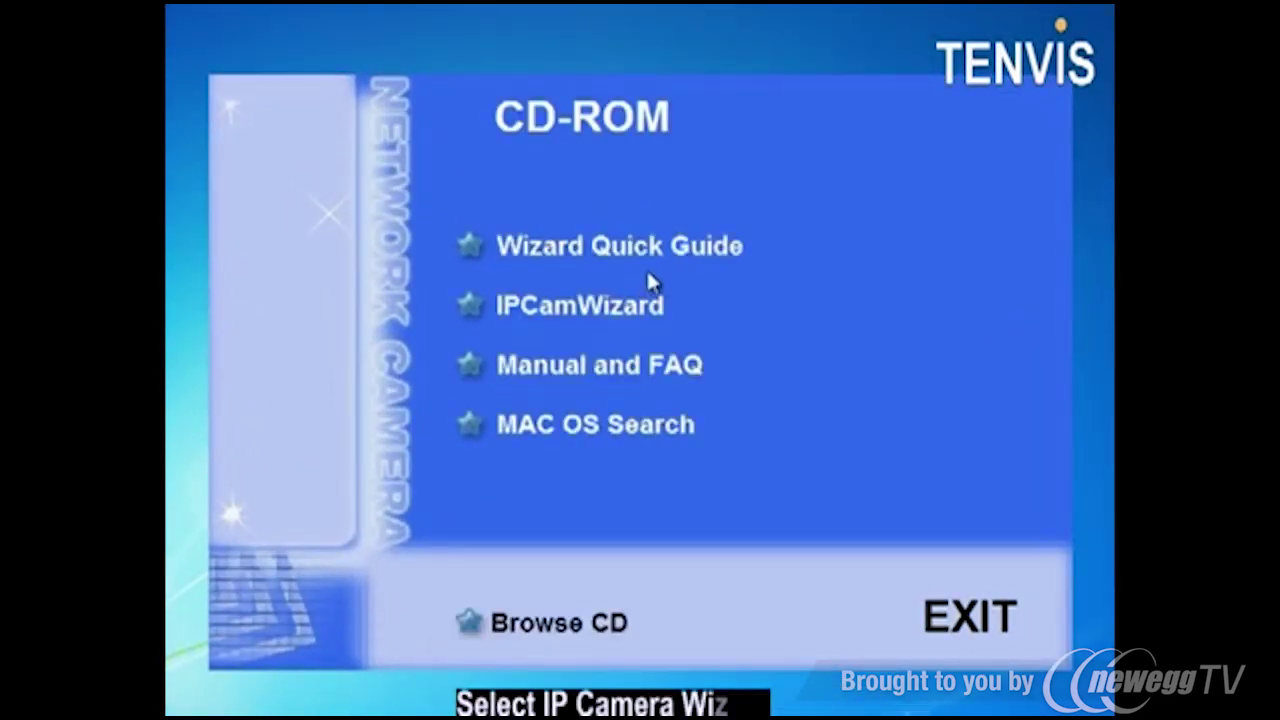
{"action": "left_click", "coordinate": [641, 310]}
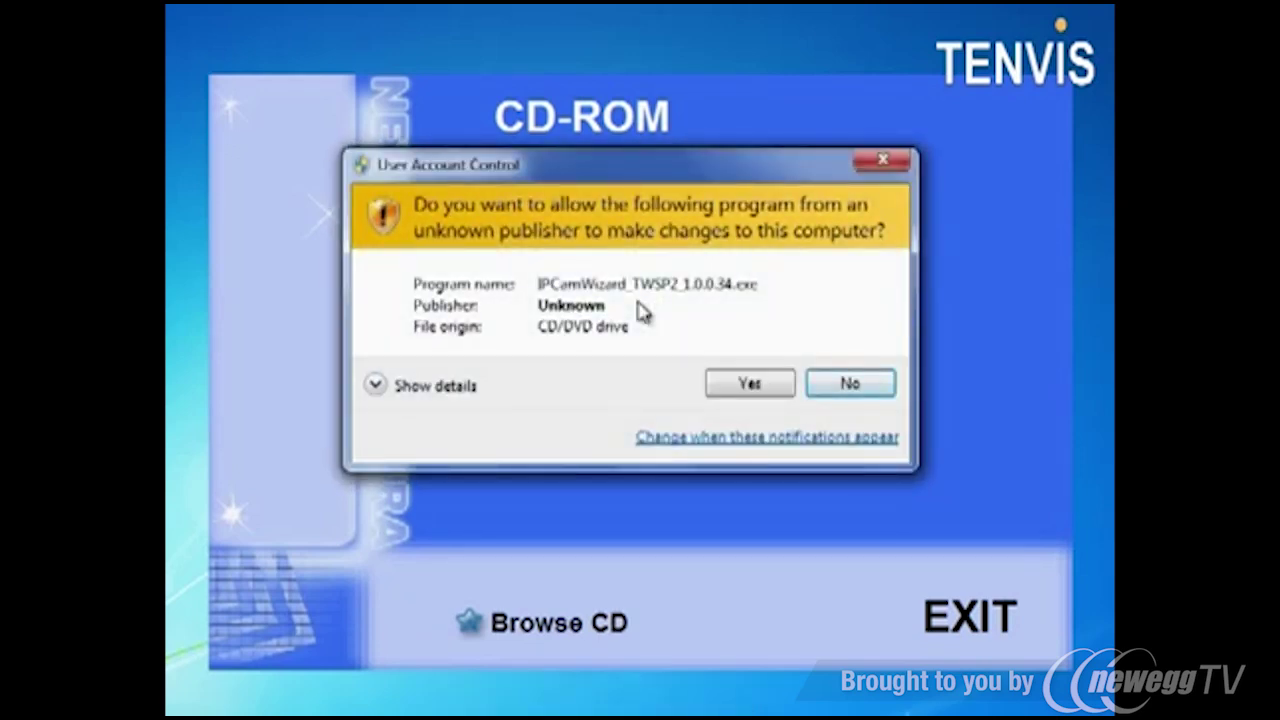
{"action": "key", "text": "shift+Tab"}
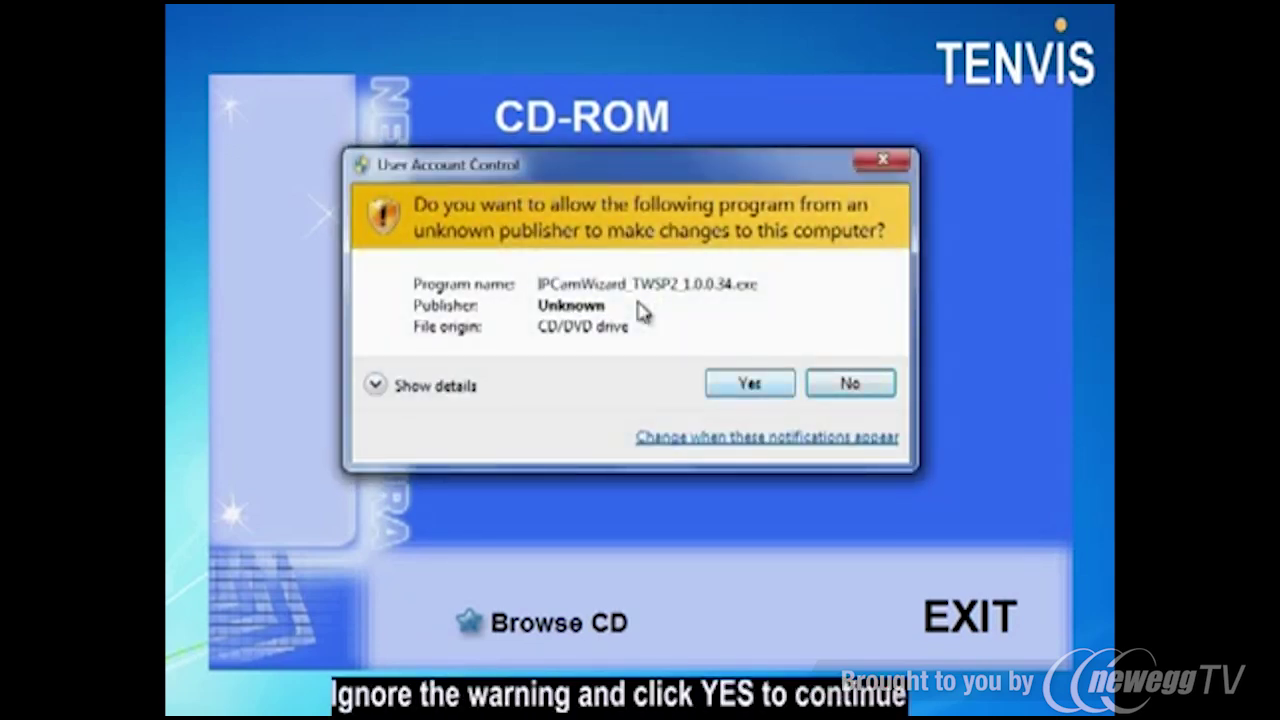
{"action": "key", "text": "Return"}
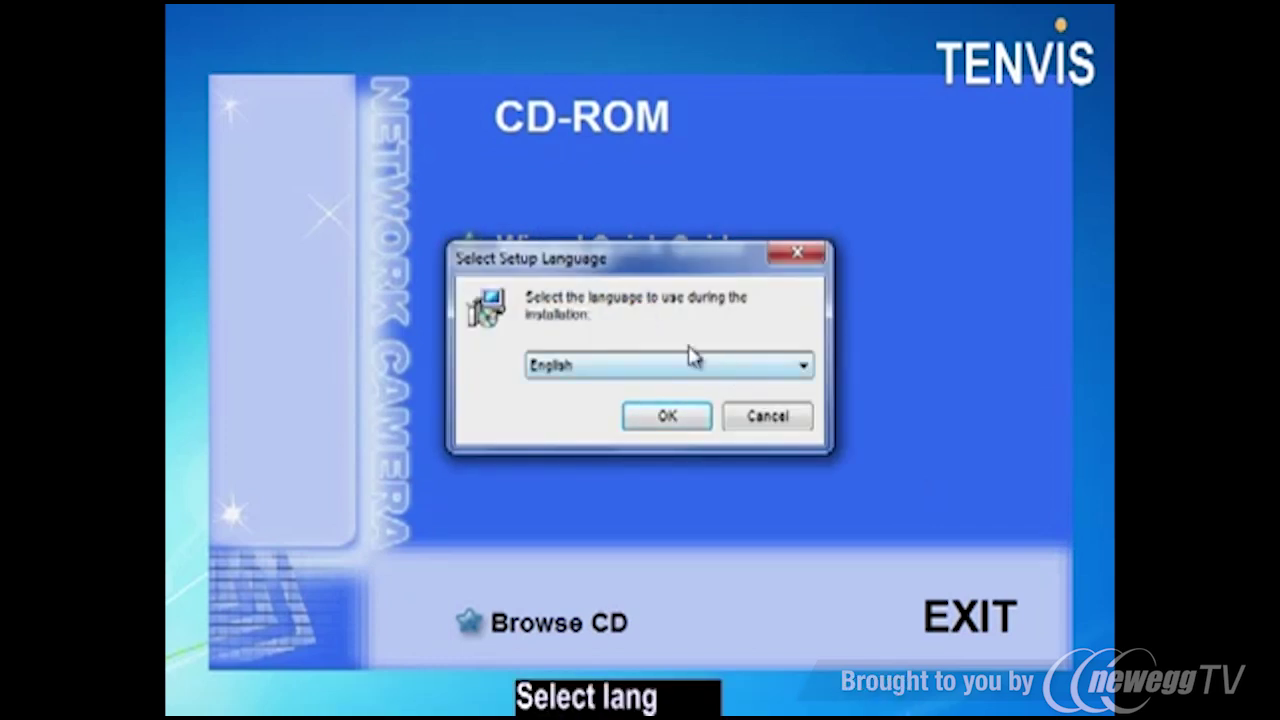
{"action": "left_click", "coordinate": [676, 424]}
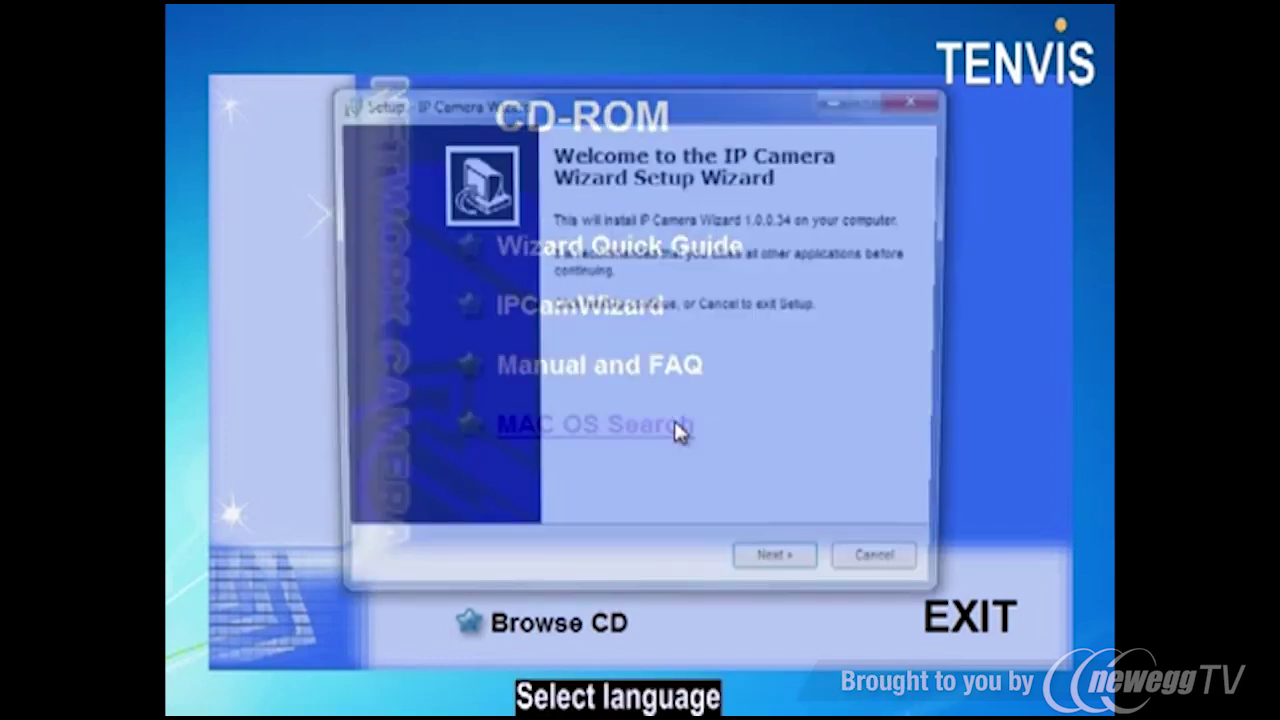
Step: Install IP Camera Wizard with the license accepted and default install and Start Menu folders, then launch it
{"action": "left_click", "coordinate": [781, 568]}
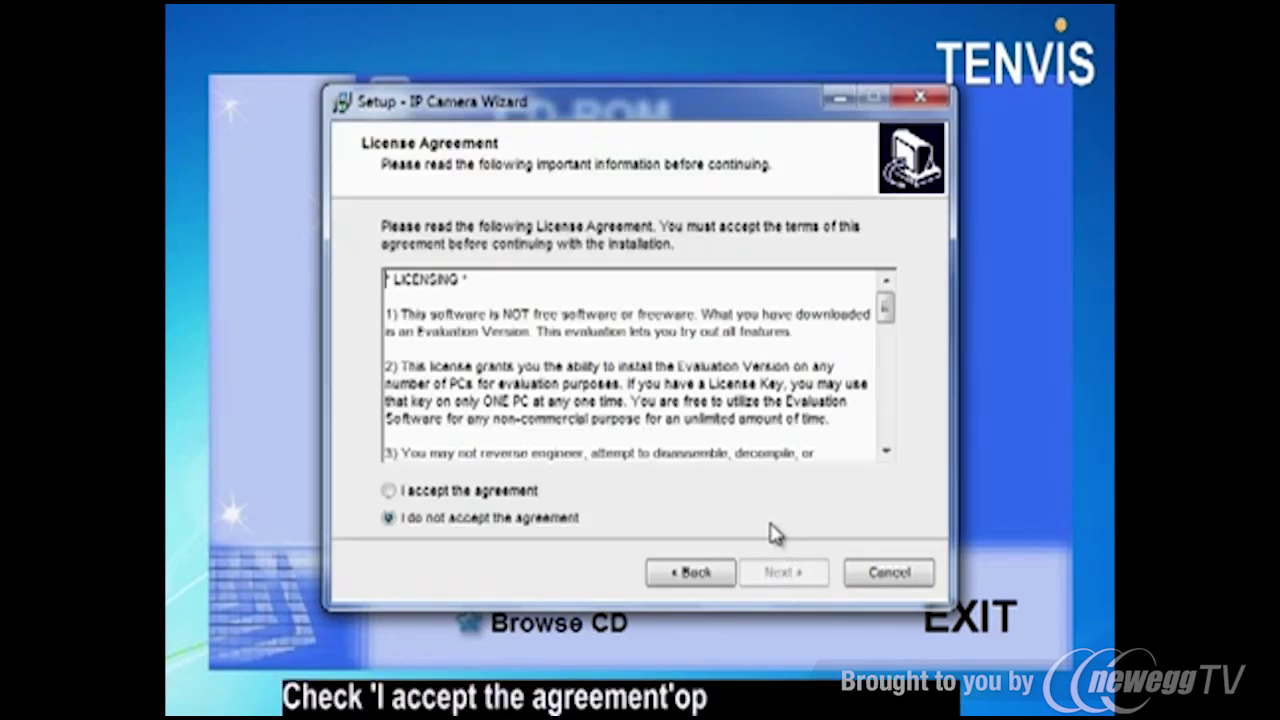
{"action": "left_click", "coordinate": [390, 492]}
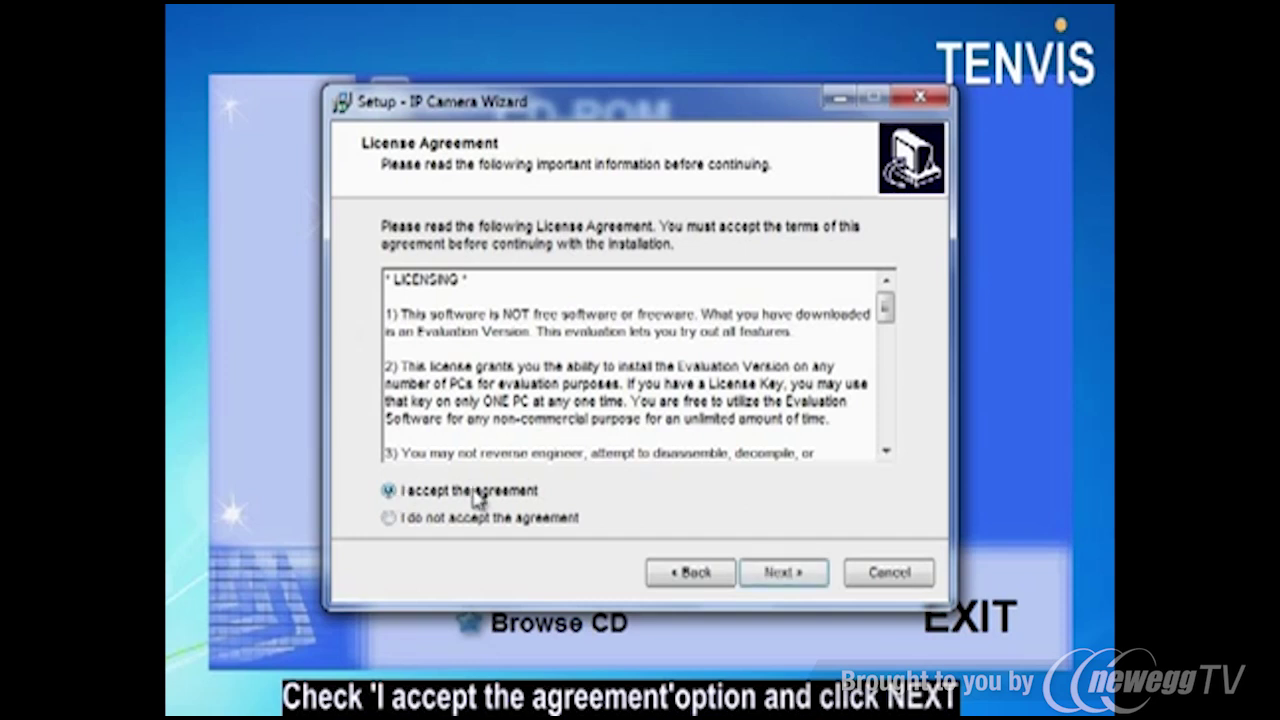
{"action": "left_click", "coordinate": [800, 575]}
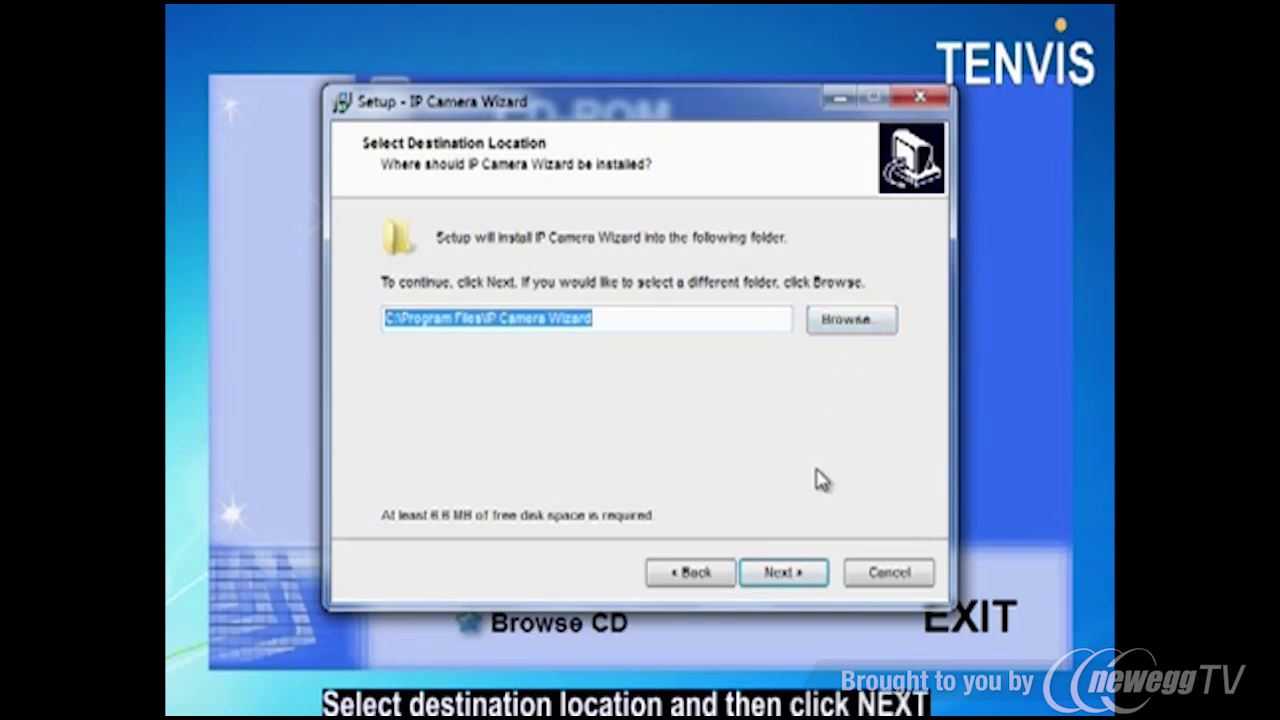
{"action": "left_click", "coordinate": [803, 575]}
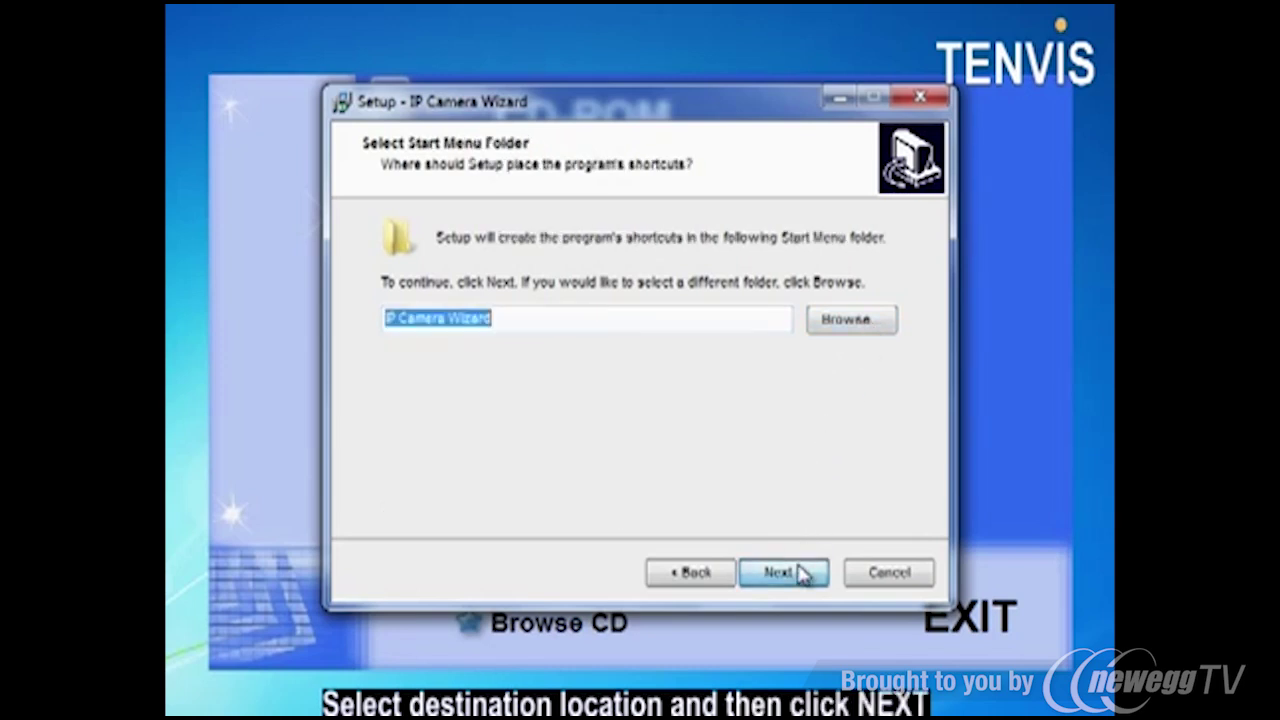
{"action": "left_click", "coordinate": [803, 573]}
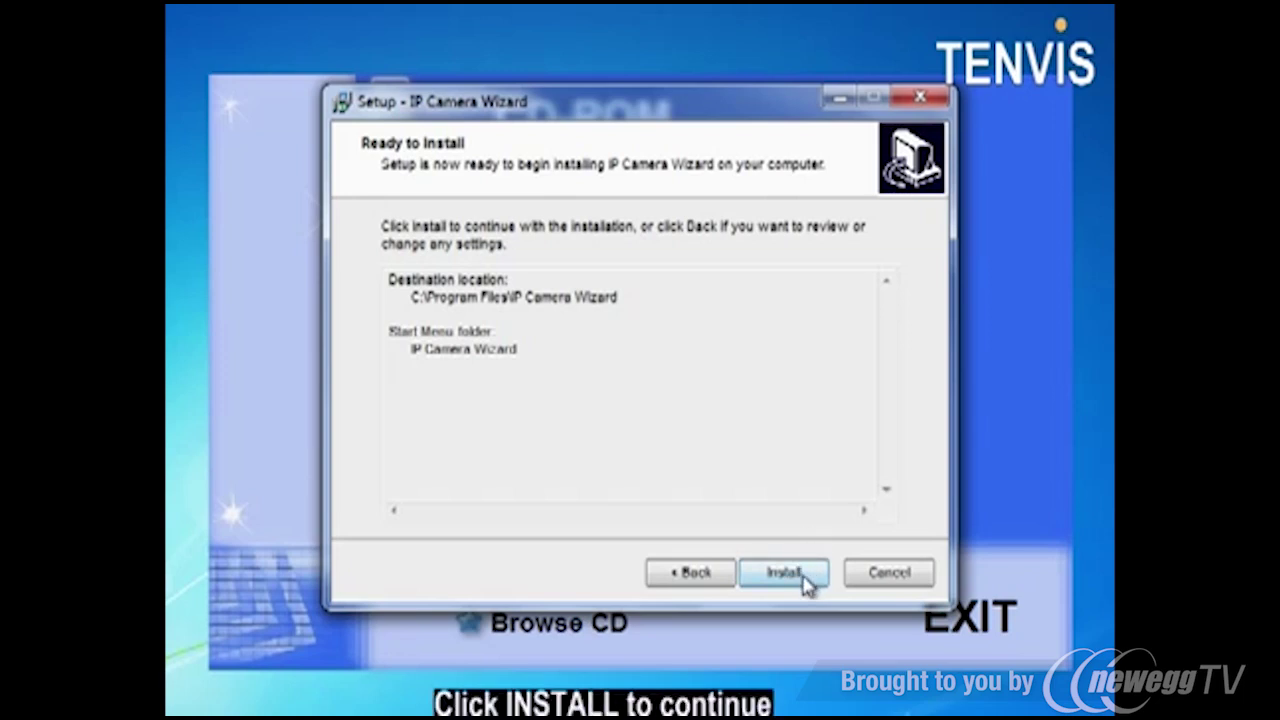
{"action": "left_click", "coordinate": [804, 578]}
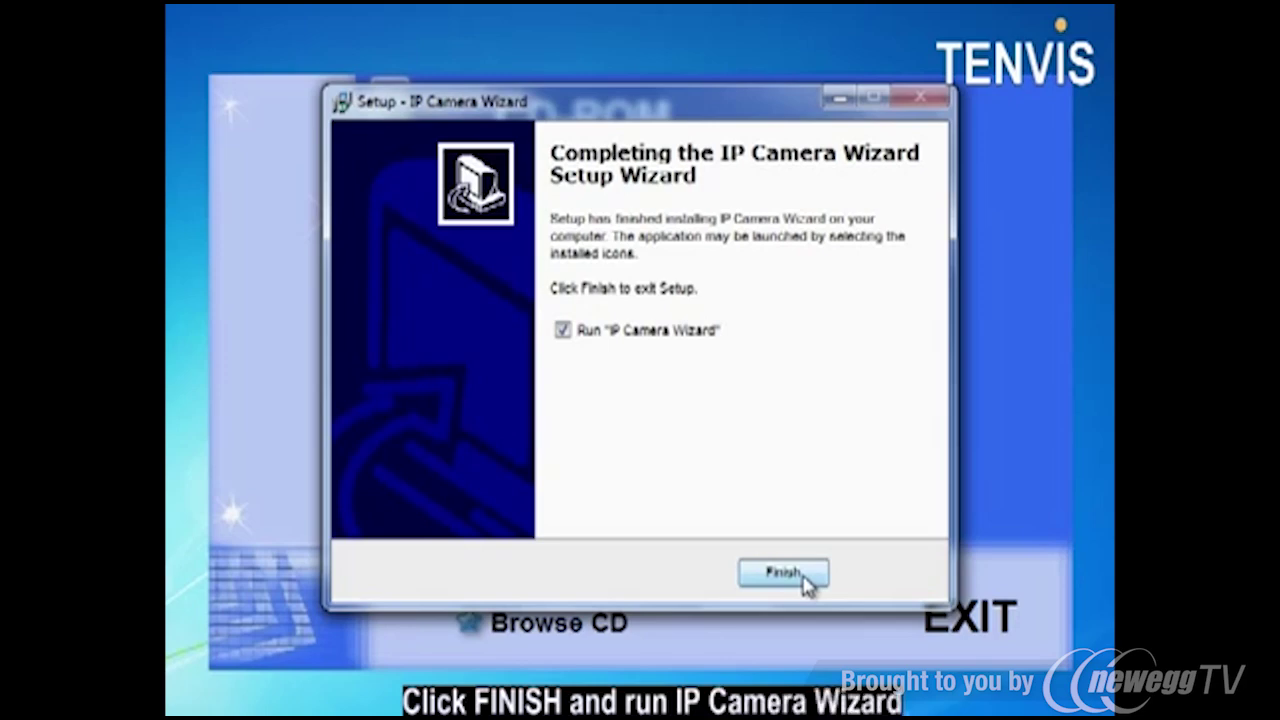
{"action": "left_click", "coordinate": [804, 578]}
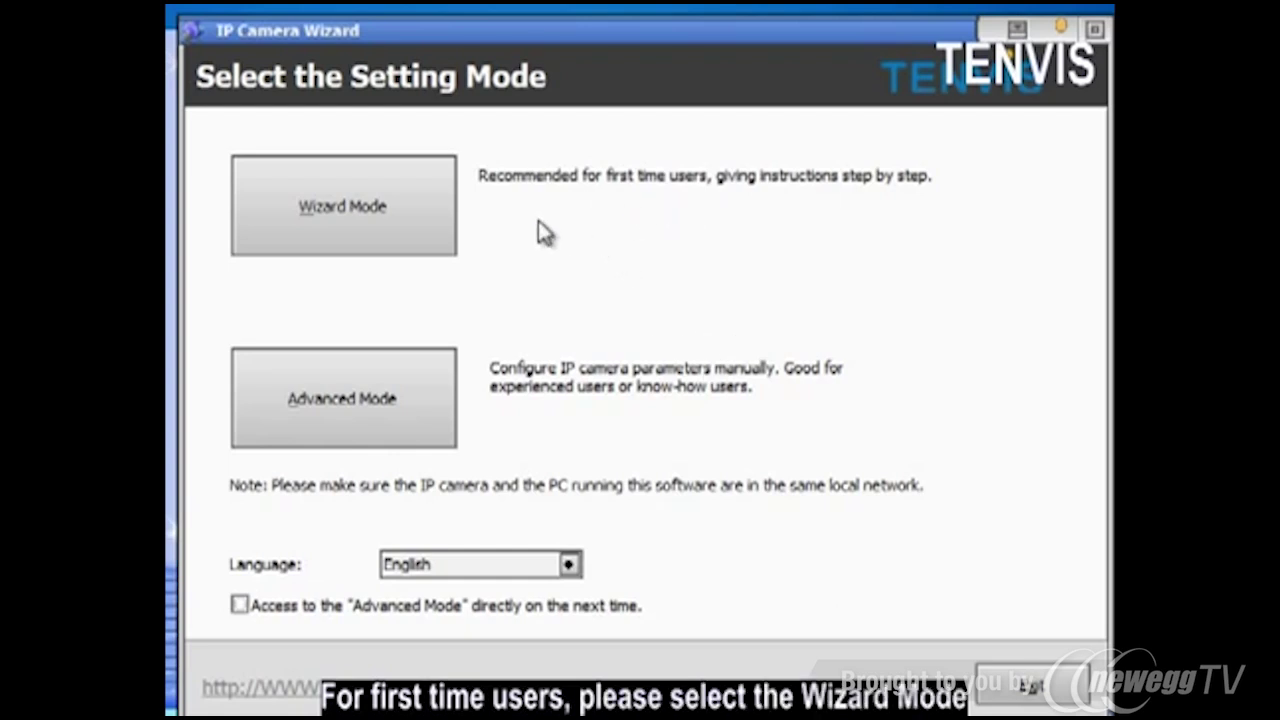
Step: Choose Wizard Mode and advance past Steps 1 and 2 with the found camera selected
{"action": "left_click", "coordinate": [410, 222]}
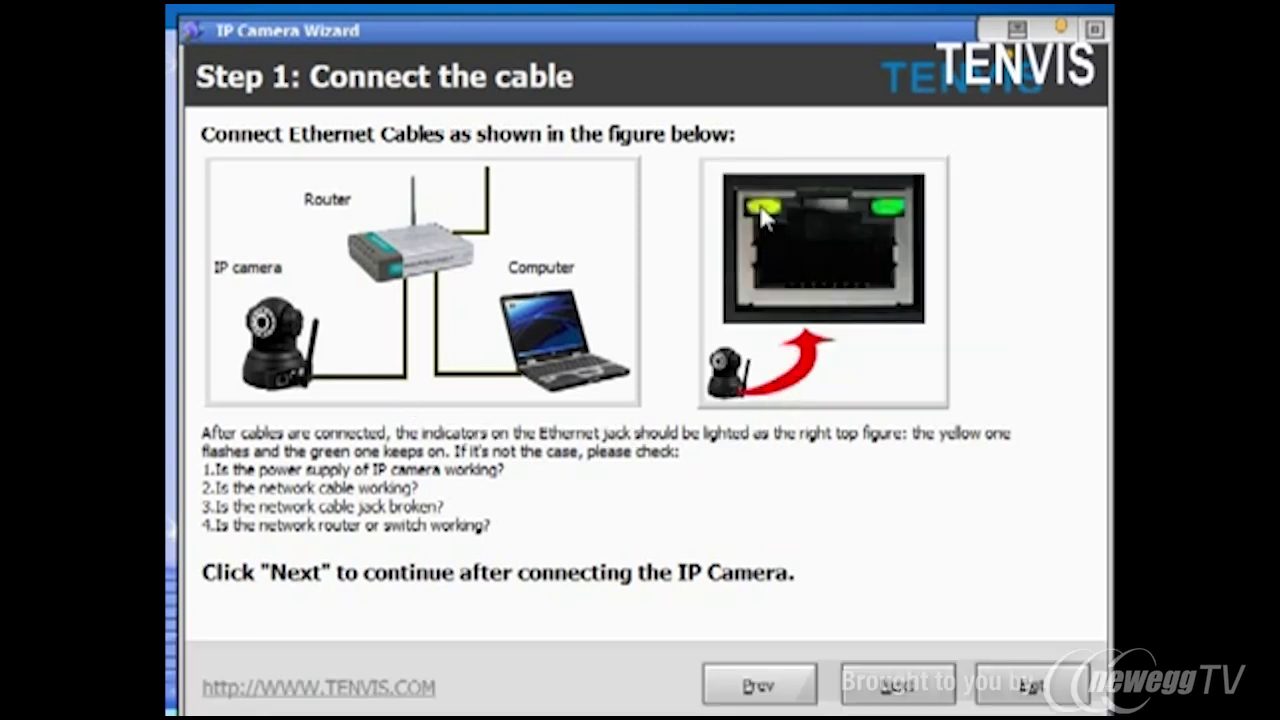
{"action": "left_click", "coordinate": [922, 686]}
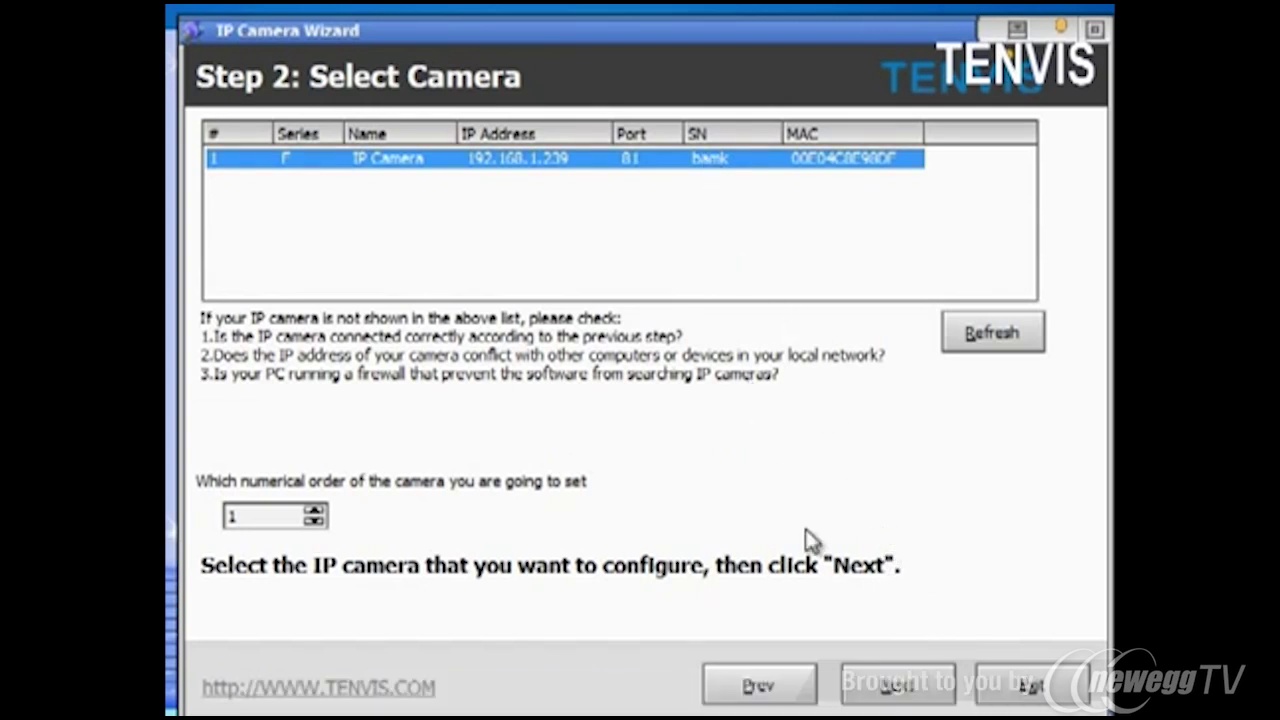
{"action": "left_click", "coordinate": [912, 688]}
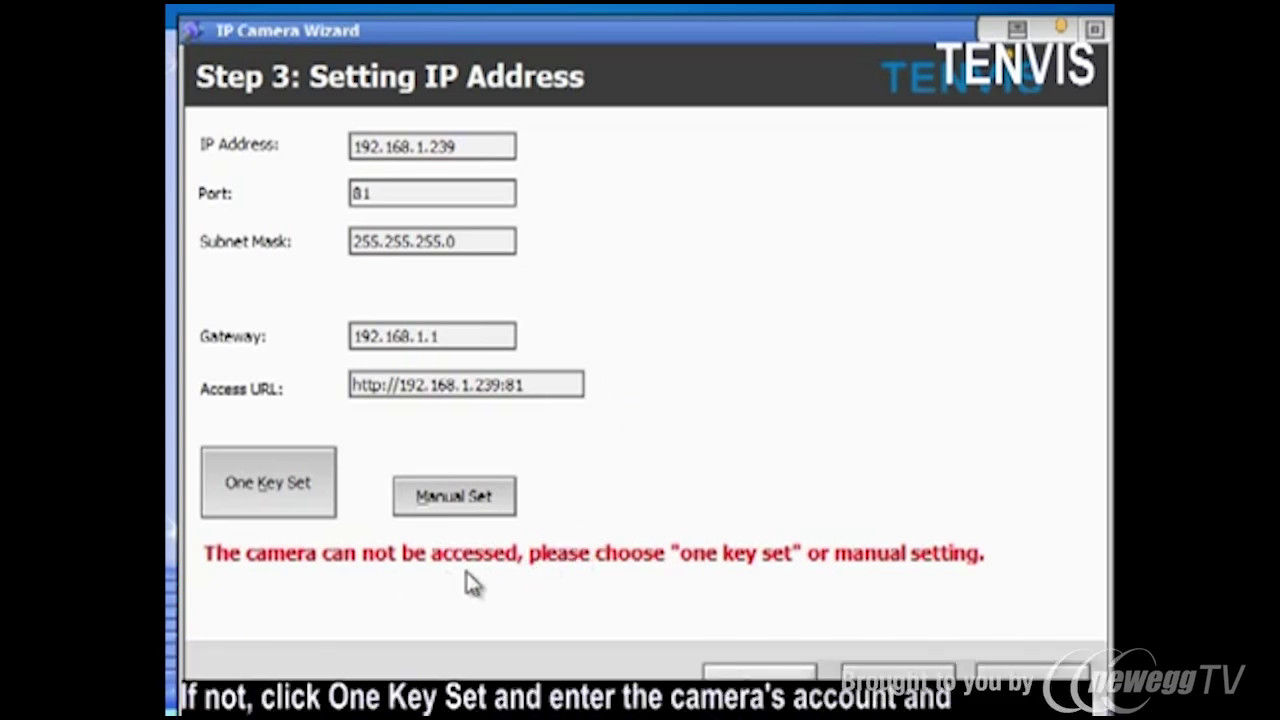
Step: Auto-configure the camera's network address with One Key Set, authenticating with the camera credentials
{"action": "left_click", "coordinate": [301, 496]}
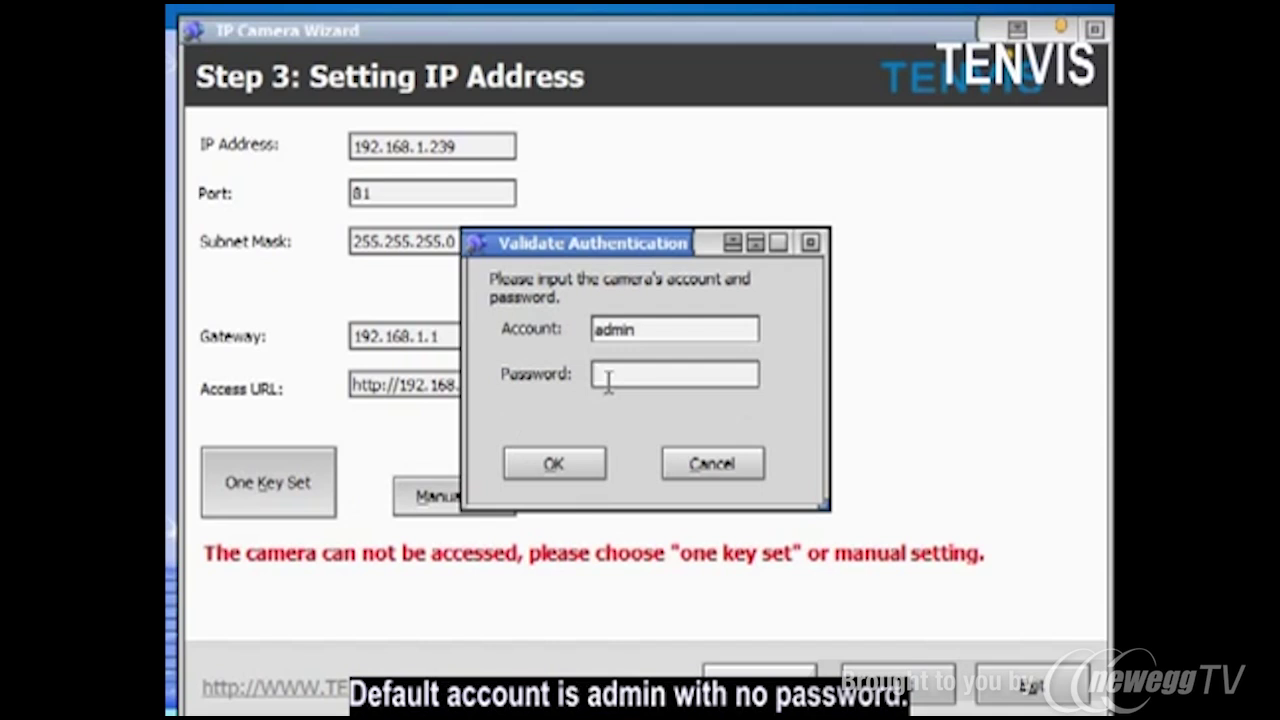
{"action": "left_click", "coordinate": [578, 466]}
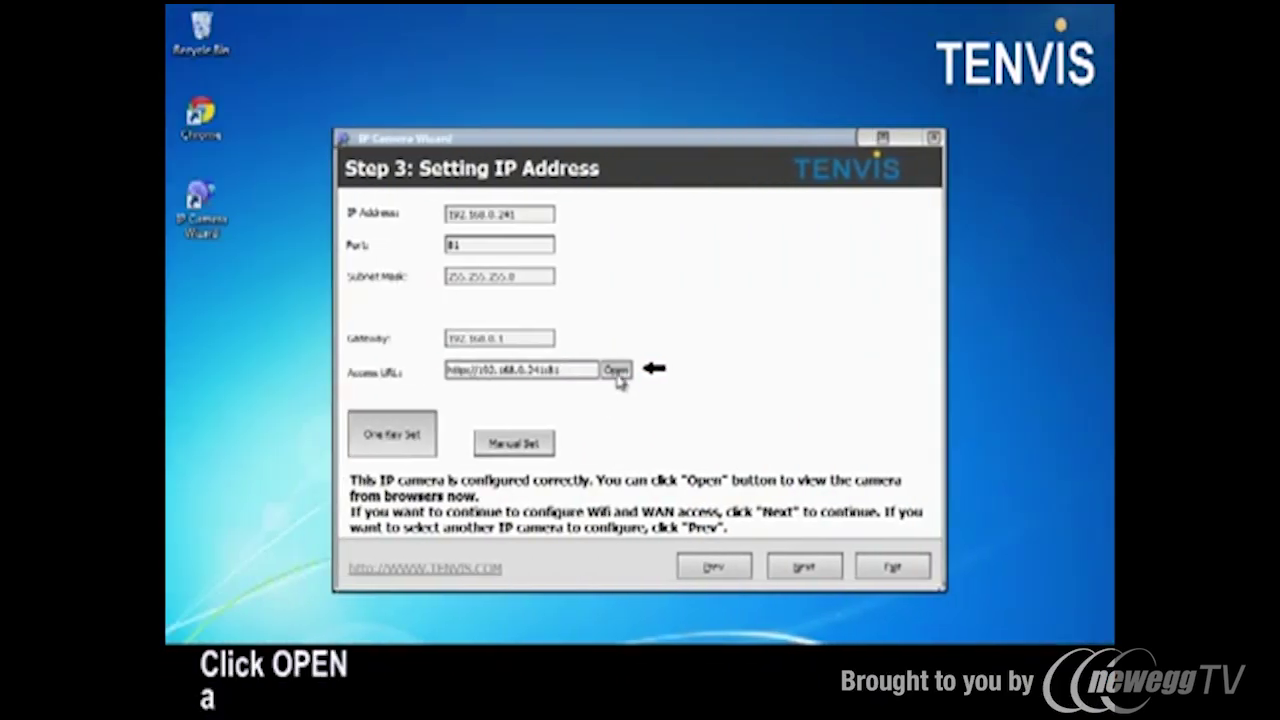
{"action": "left_click", "coordinate": [616, 370]}
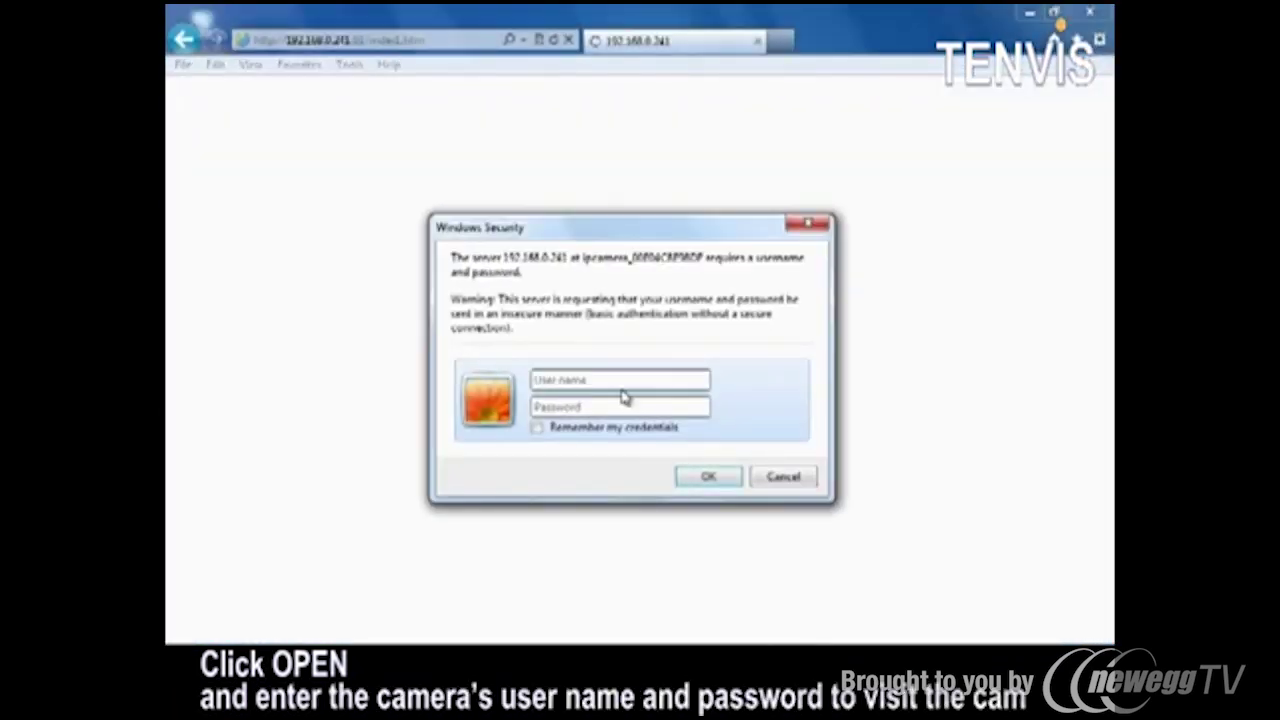
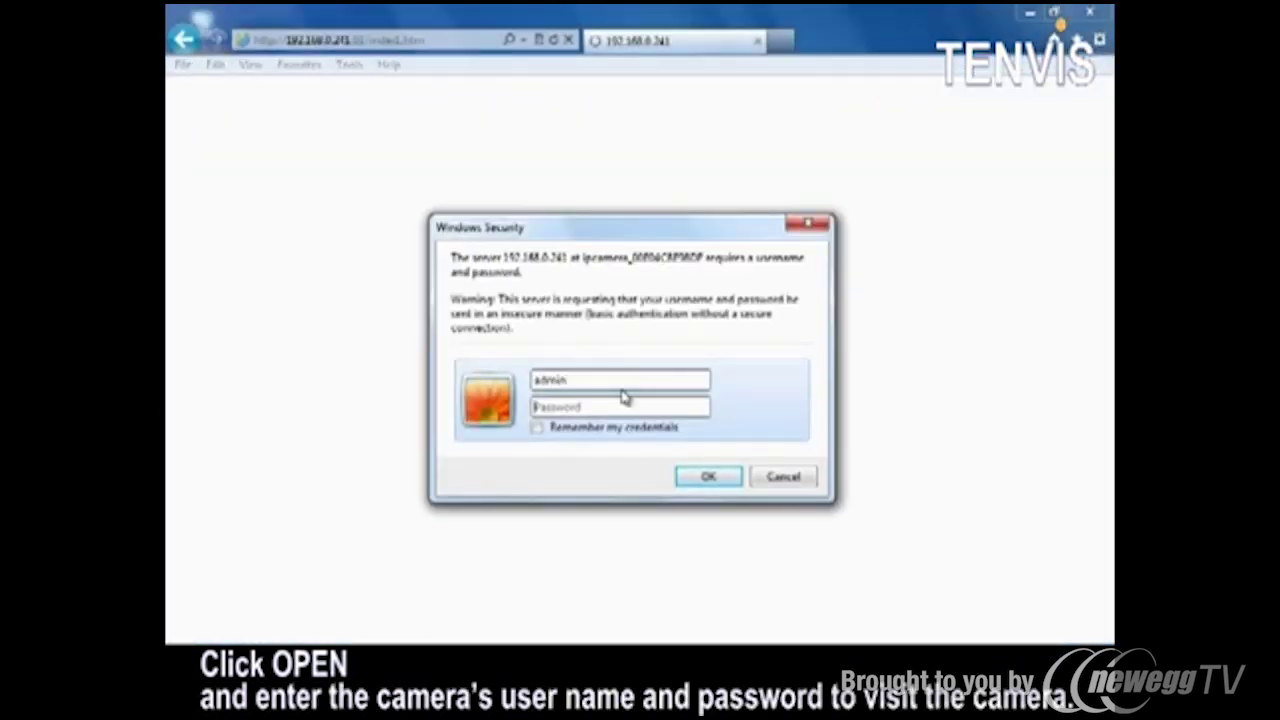
Step: Log in to the camera's web page with its credentials and sign in under ActiveX Mode
{"action": "left_click", "coordinate": [709, 474]}
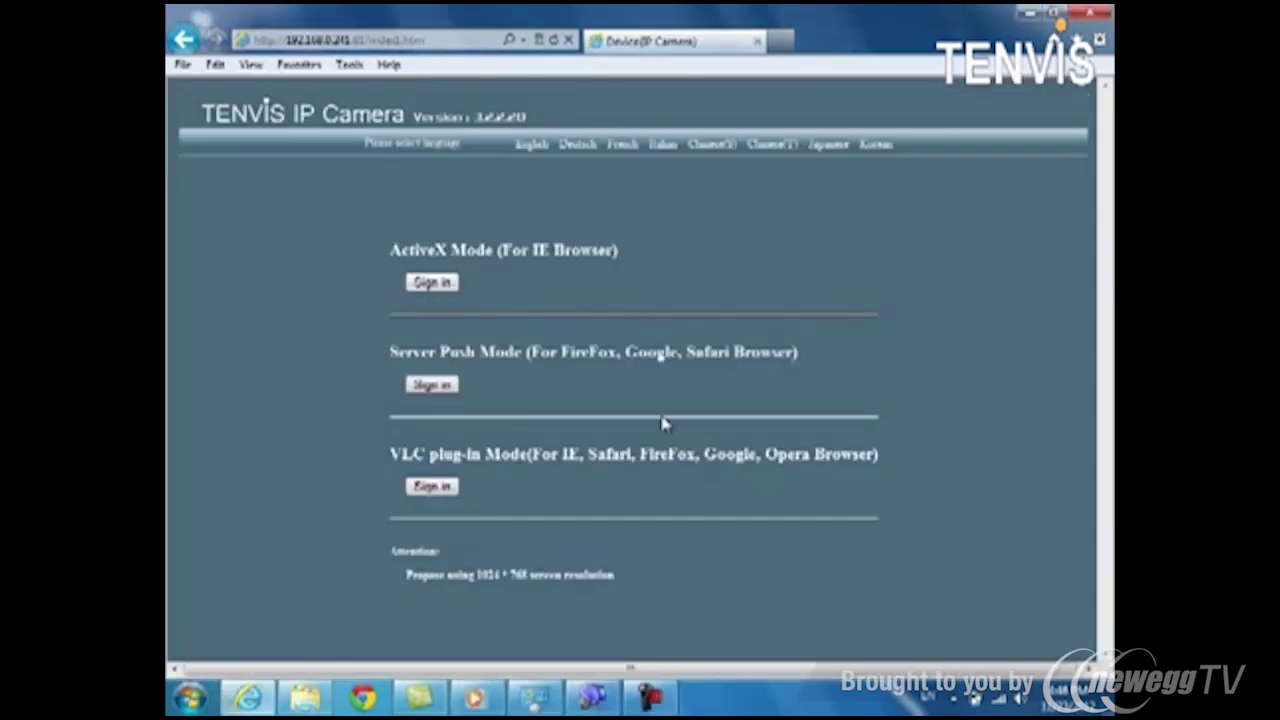
{"action": "left_click", "coordinate": [432, 282]}
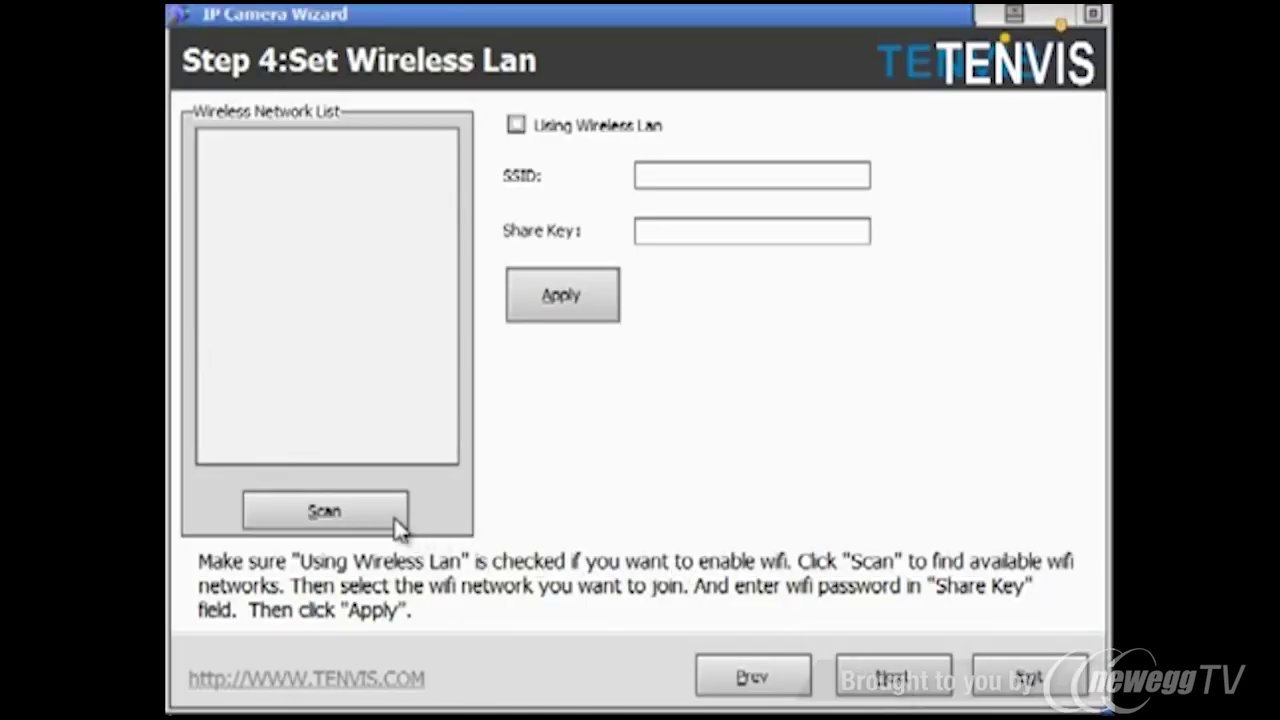
Step: Enable wireless LAN, scan and select the TP-LINK_TENVIS network, then advance to the DDNS check
{"action": "left_click", "coordinate": [516, 125]}
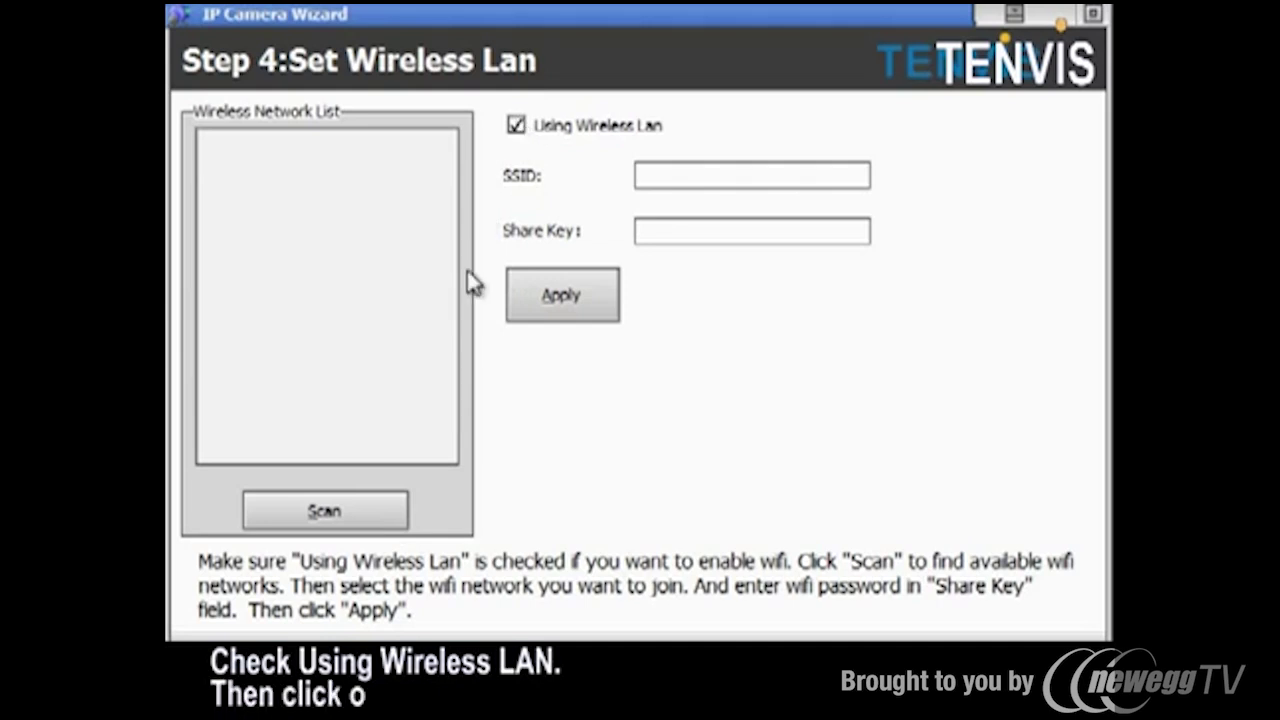
{"action": "left_click", "coordinate": [374, 507]}
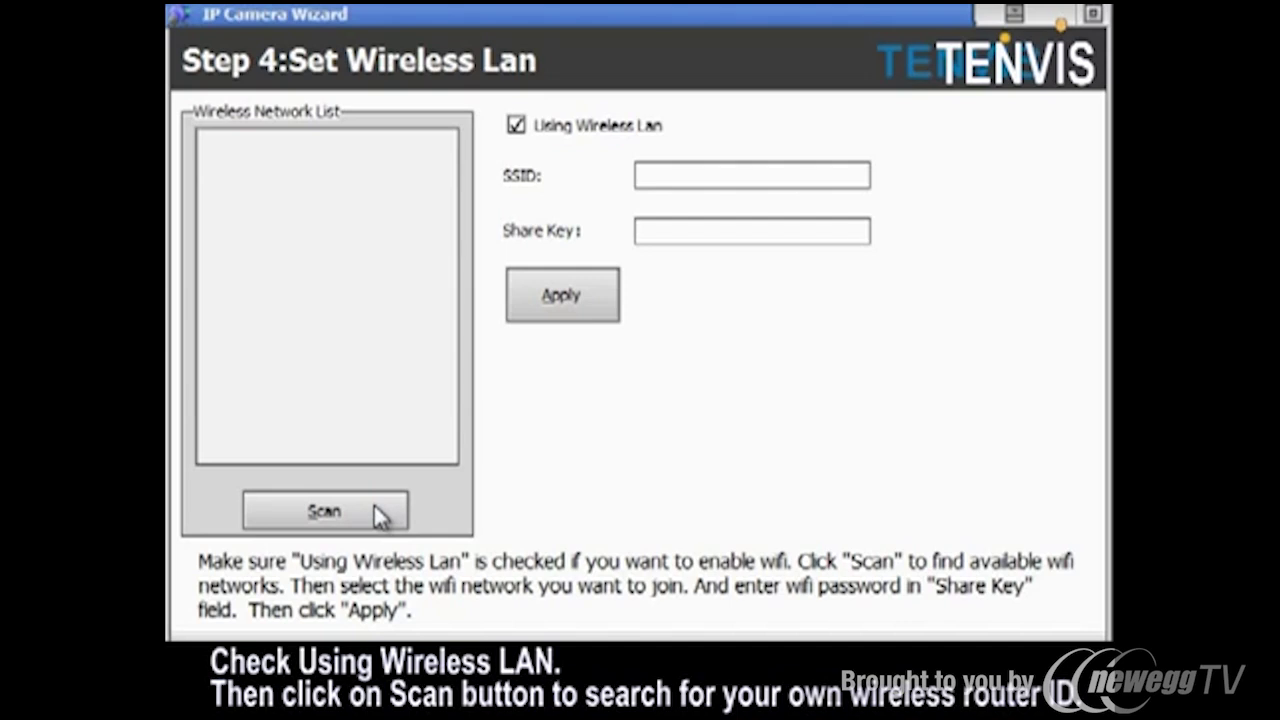
{"action": "left_click", "coordinate": [373, 507]}
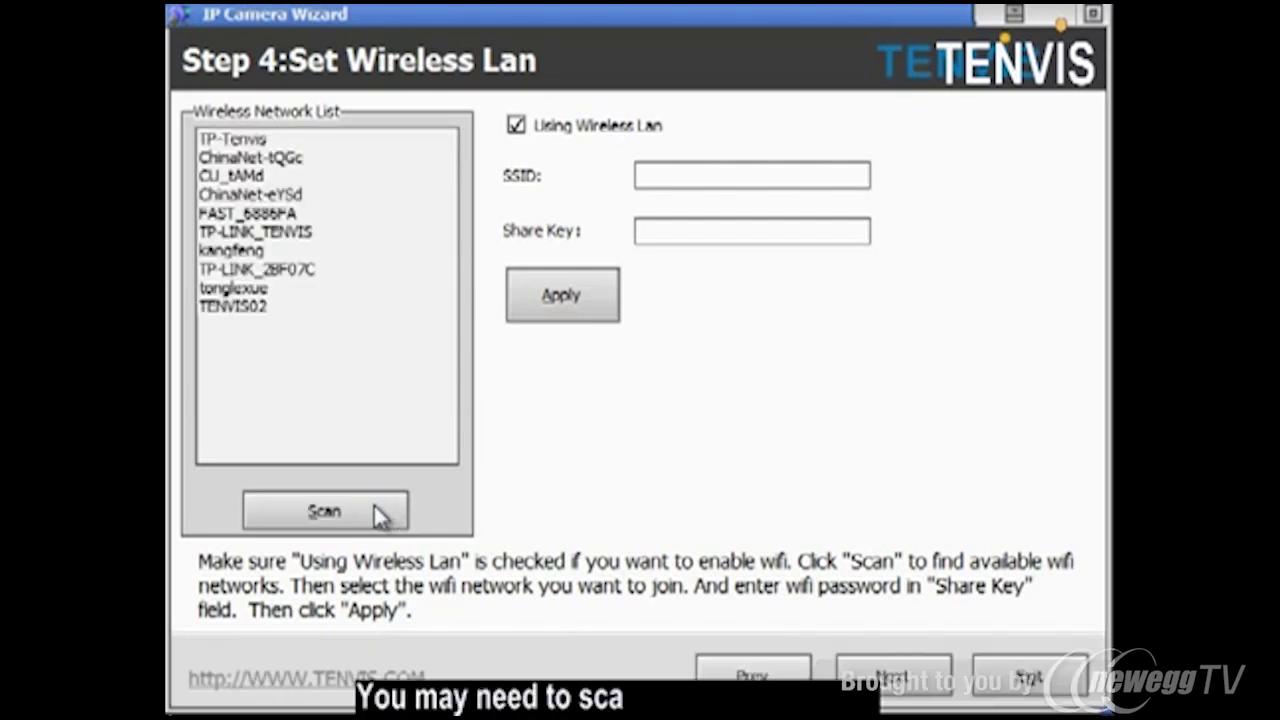
{"action": "left_click", "coordinate": [313, 234]}
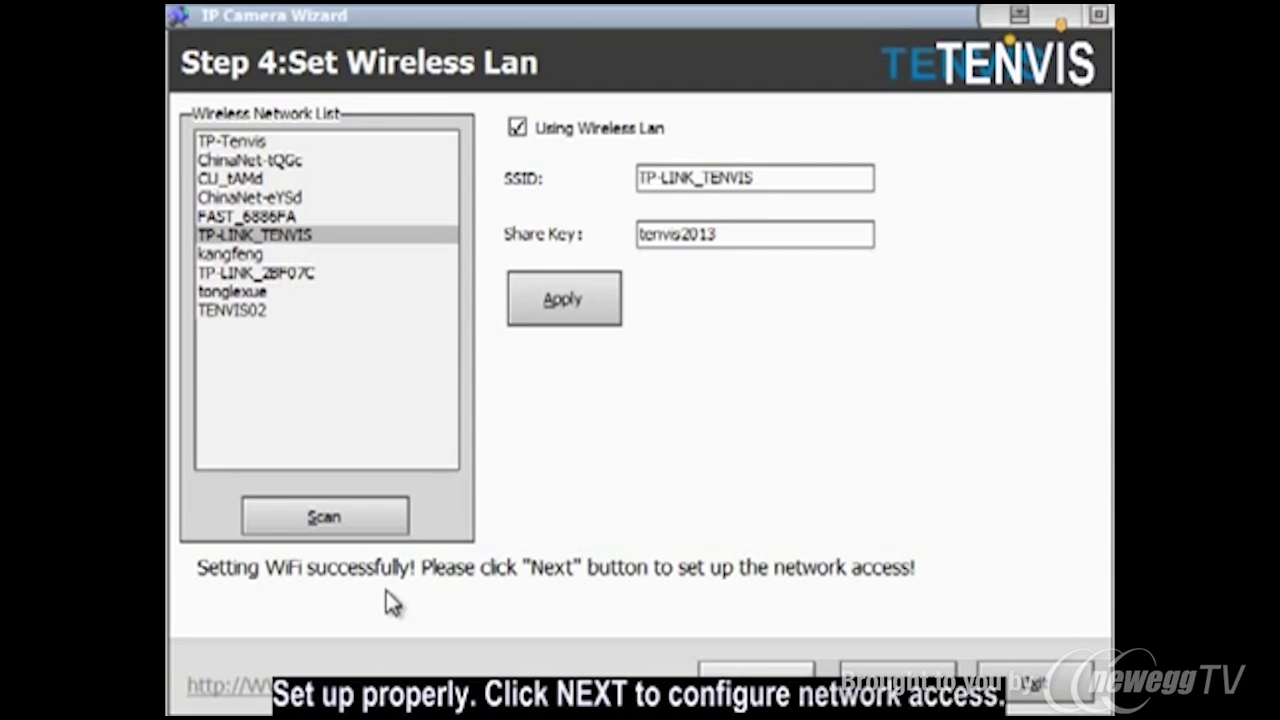
{"action": "left_click", "coordinate": [898, 683]}
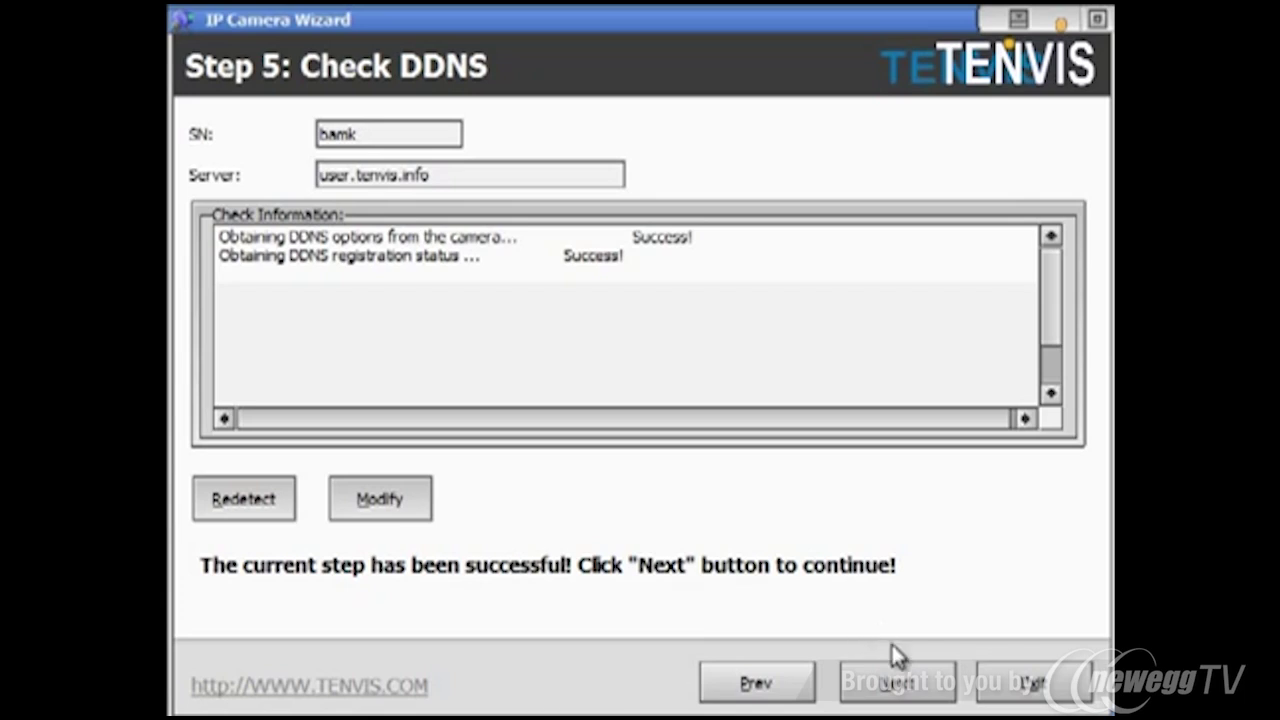
Step: Attempt automatic port mapping for a TP-LINK Router using the router's user name and password
{"action": "left_click", "coordinate": [905, 688]}
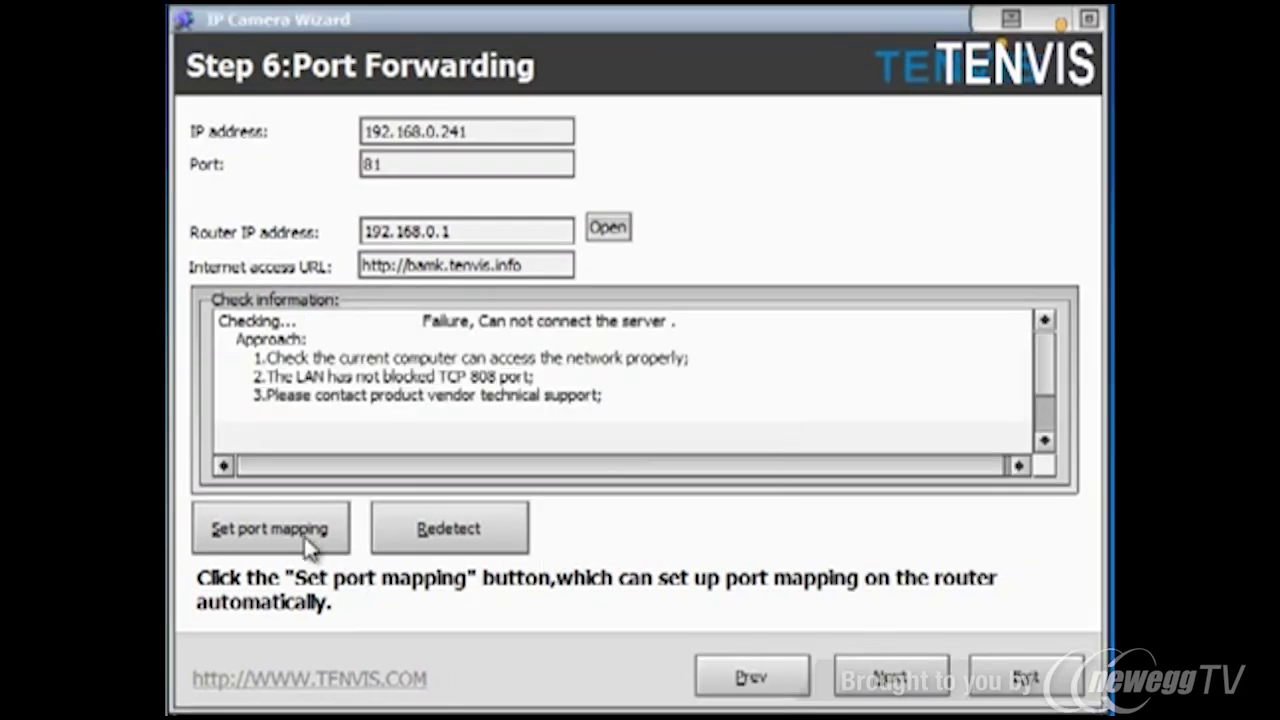
{"action": "left_click", "coordinate": [298, 530]}
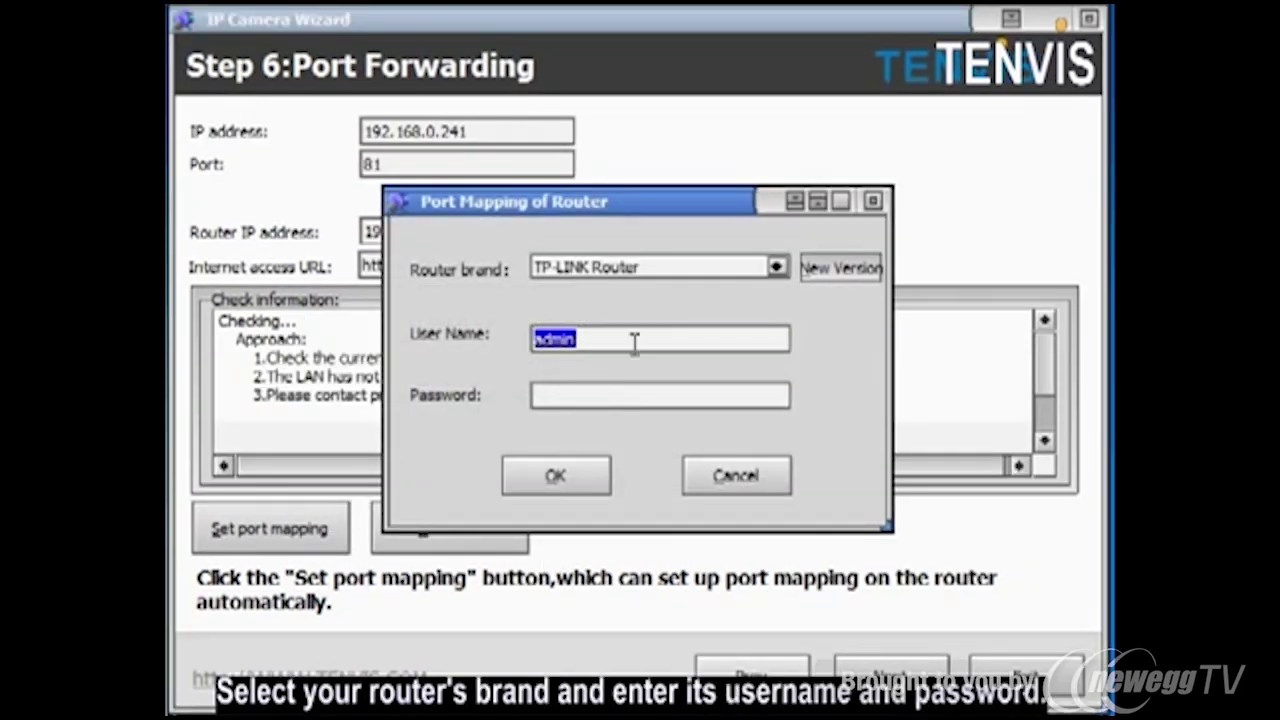
{"action": "left_click", "coordinate": [777, 267]}
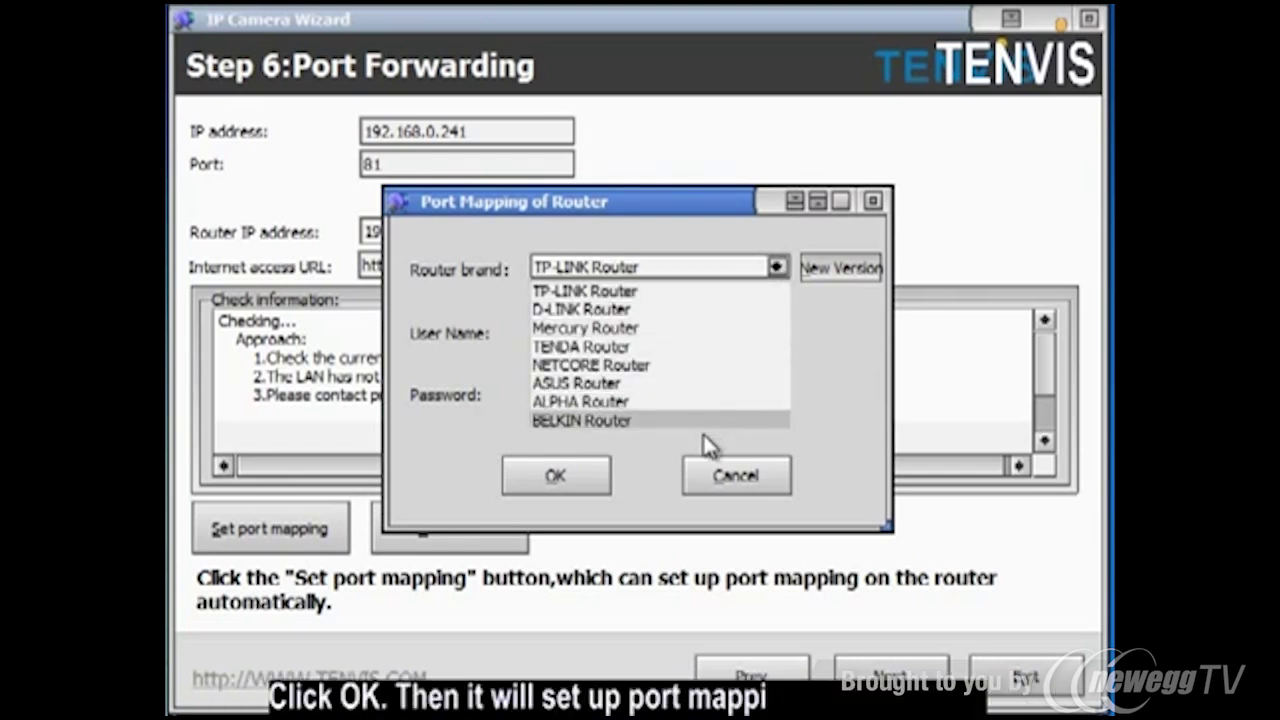
{"action": "left_click", "coordinate": [589, 475]}
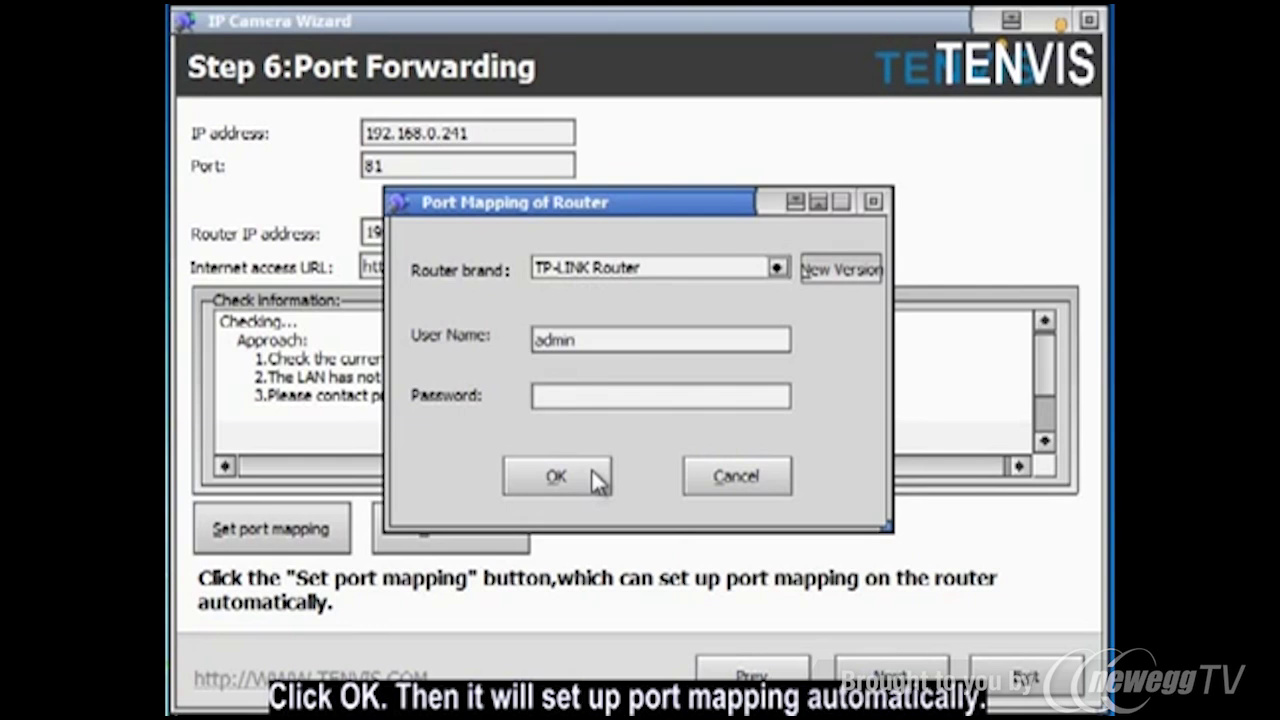
{"action": "left_click", "coordinate": [874, 203]}
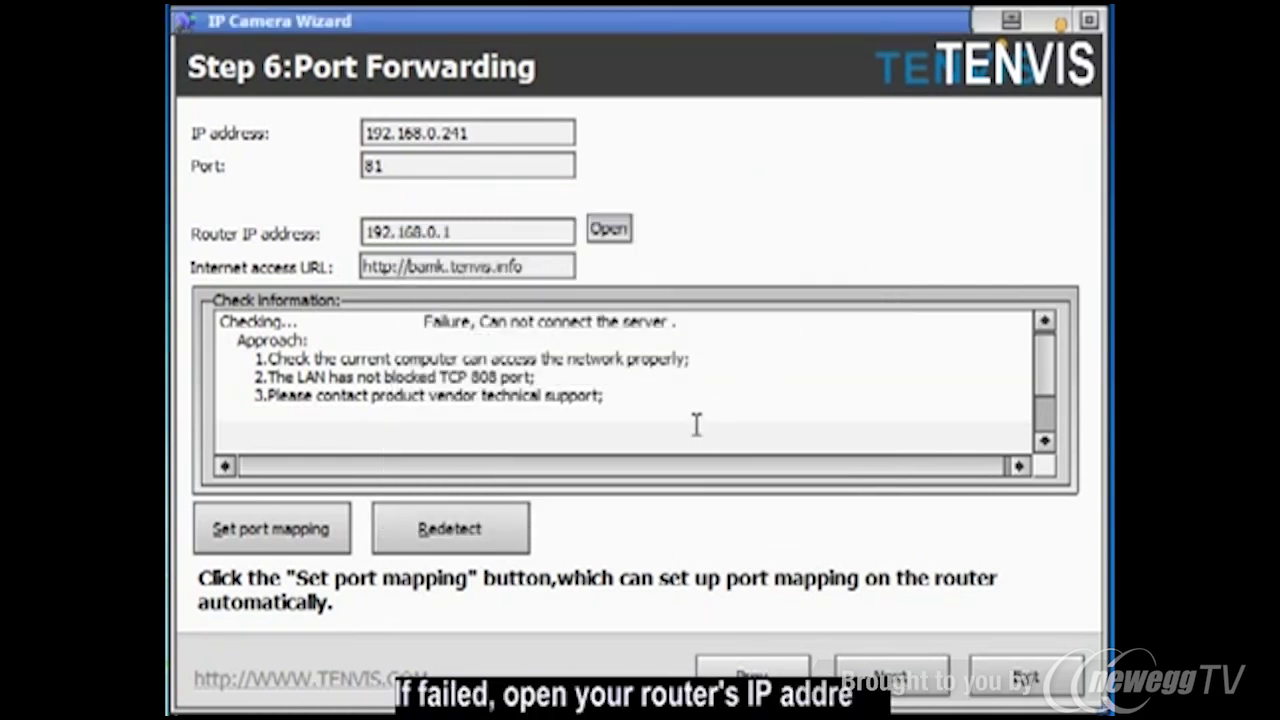
{"action": "left_click", "coordinate": [612, 230]}
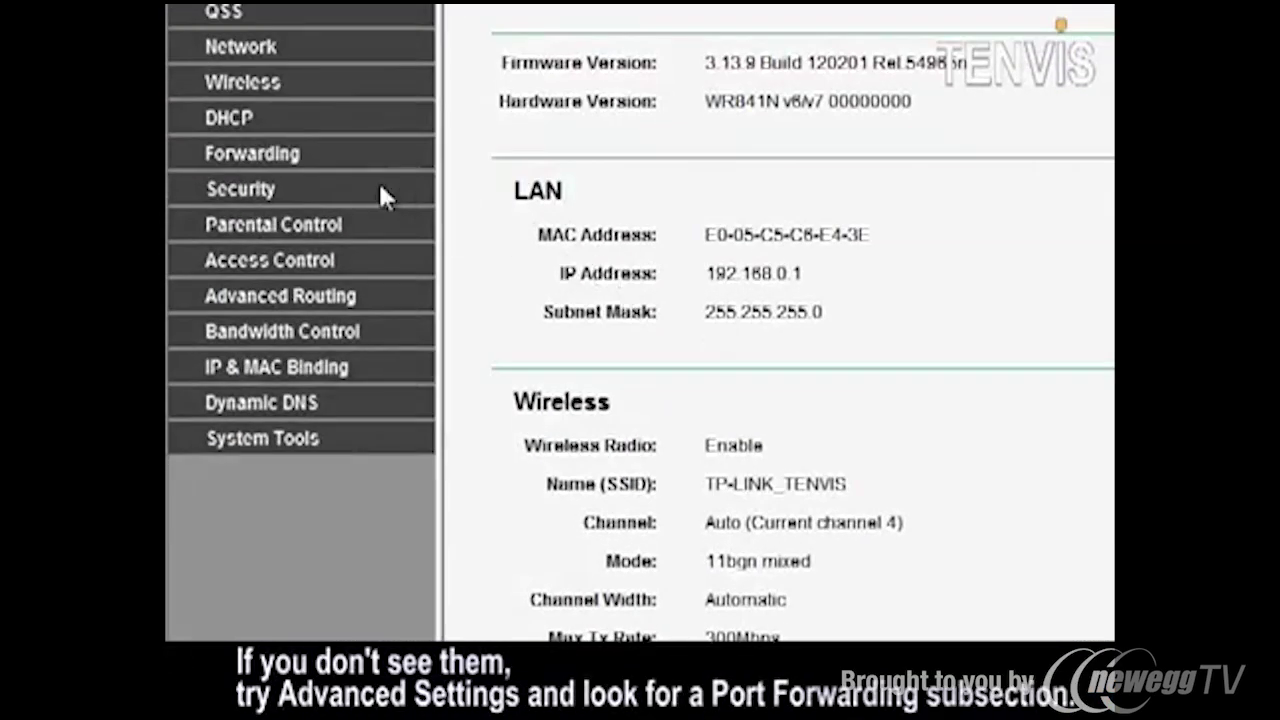
Step: Add a new virtual server entry with service port and internal port 81
{"action": "left_click", "coordinate": [296, 165]}
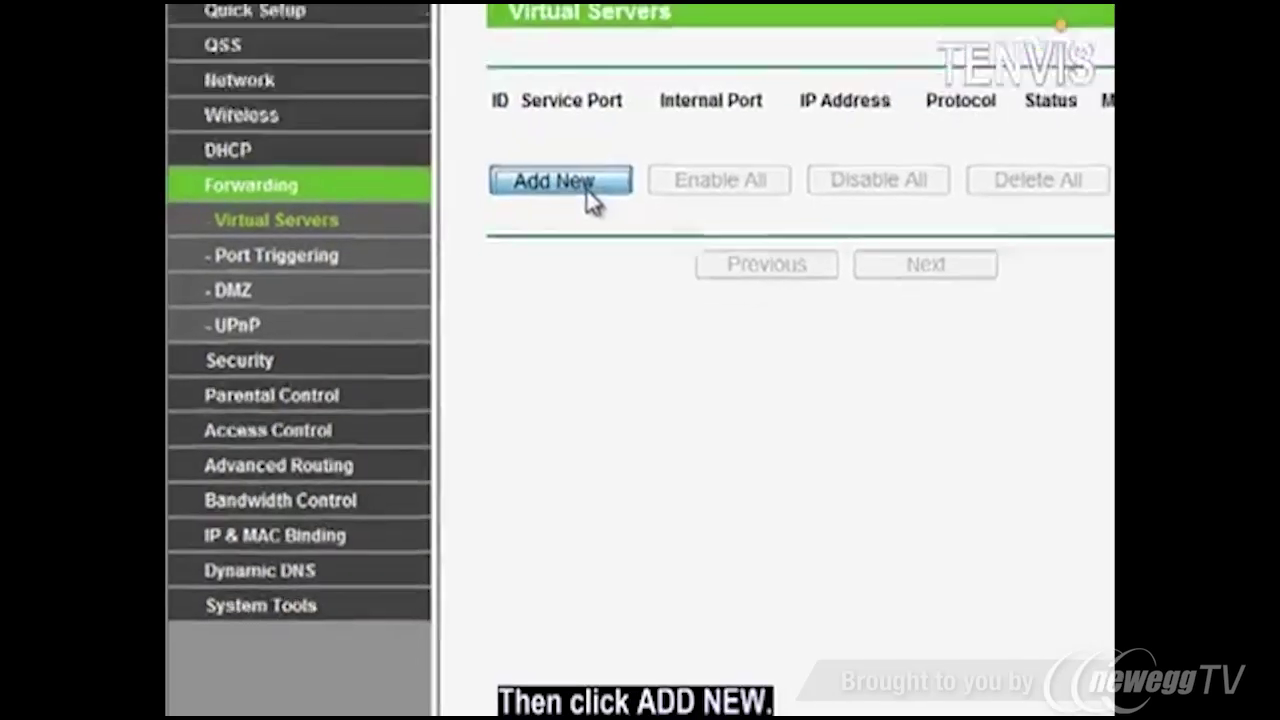
{"action": "left_click", "coordinate": [588, 190]}
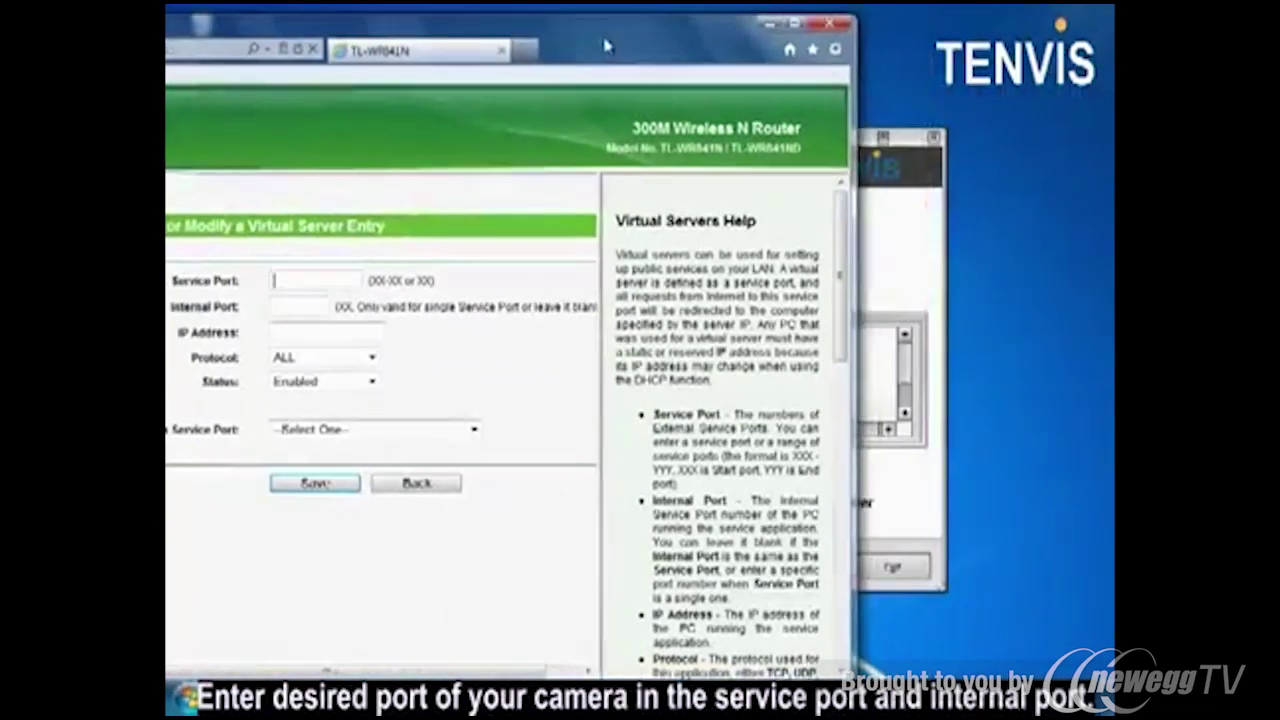
{"action": "left_click", "coordinate": [912, 216]}
{"action": "left_click_drag", "start_coordinate": [873, 253], "coordinate": [736, 265]}
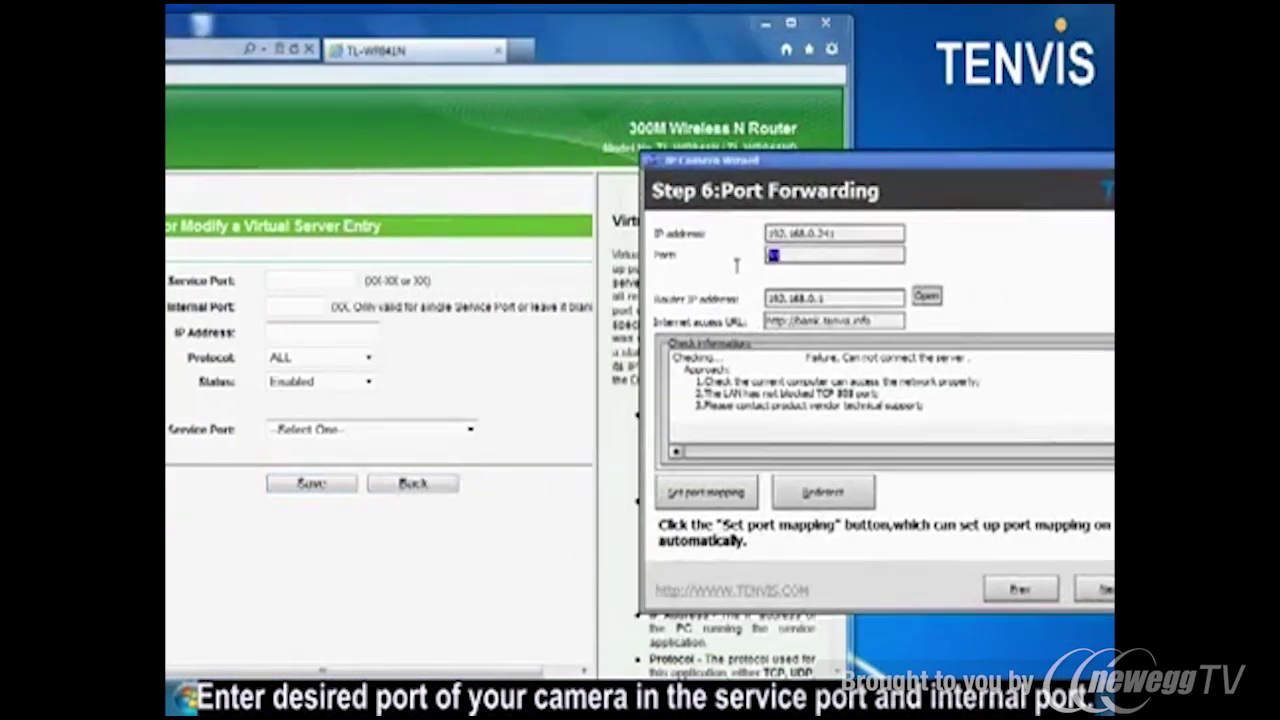
{"action": "left_click", "coordinate": [312, 281]}
{"action": "type", "text": "81"}
{"action": "left_click", "coordinate": [305, 306]}
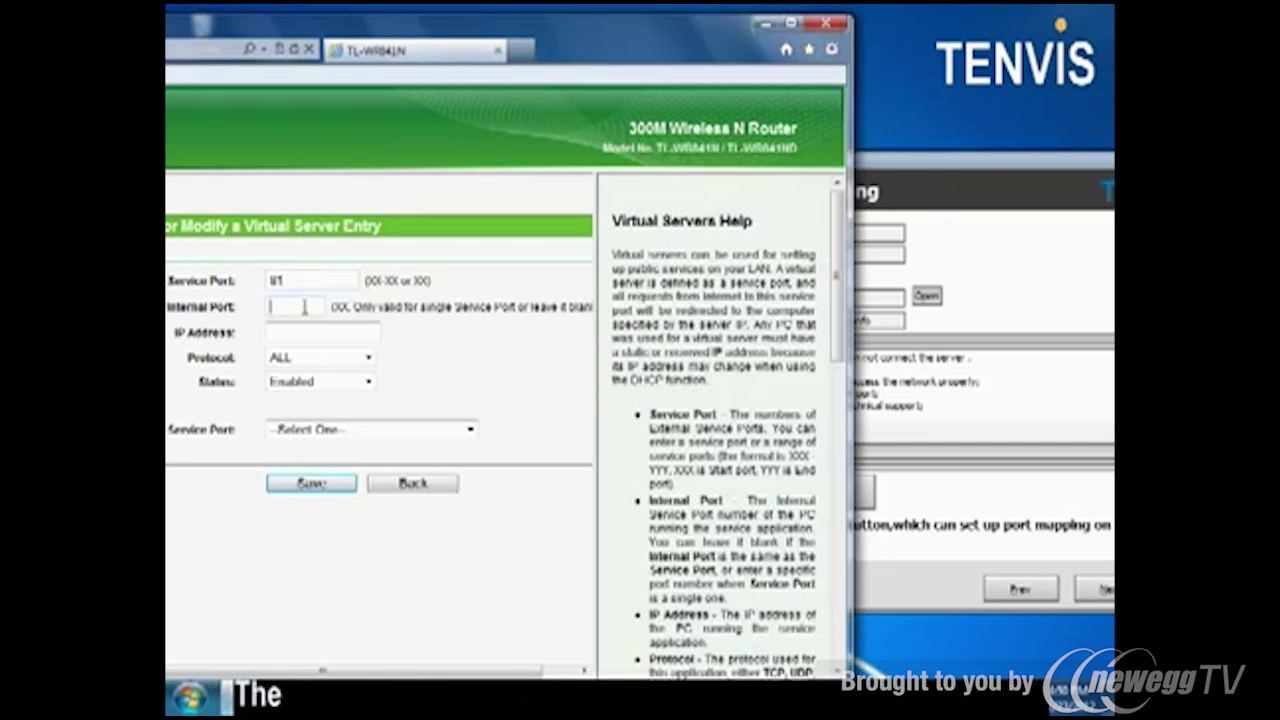
{"action": "type", "text": "81"}
Step: Paste the camera IP 192.168.0.241 into the entry and save the virtual server
{"action": "left_click", "coordinate": [960, 240]}
{"action": "left_click_drag", "start_coordinate": [862, 233], "coordinate": [711, 237]}
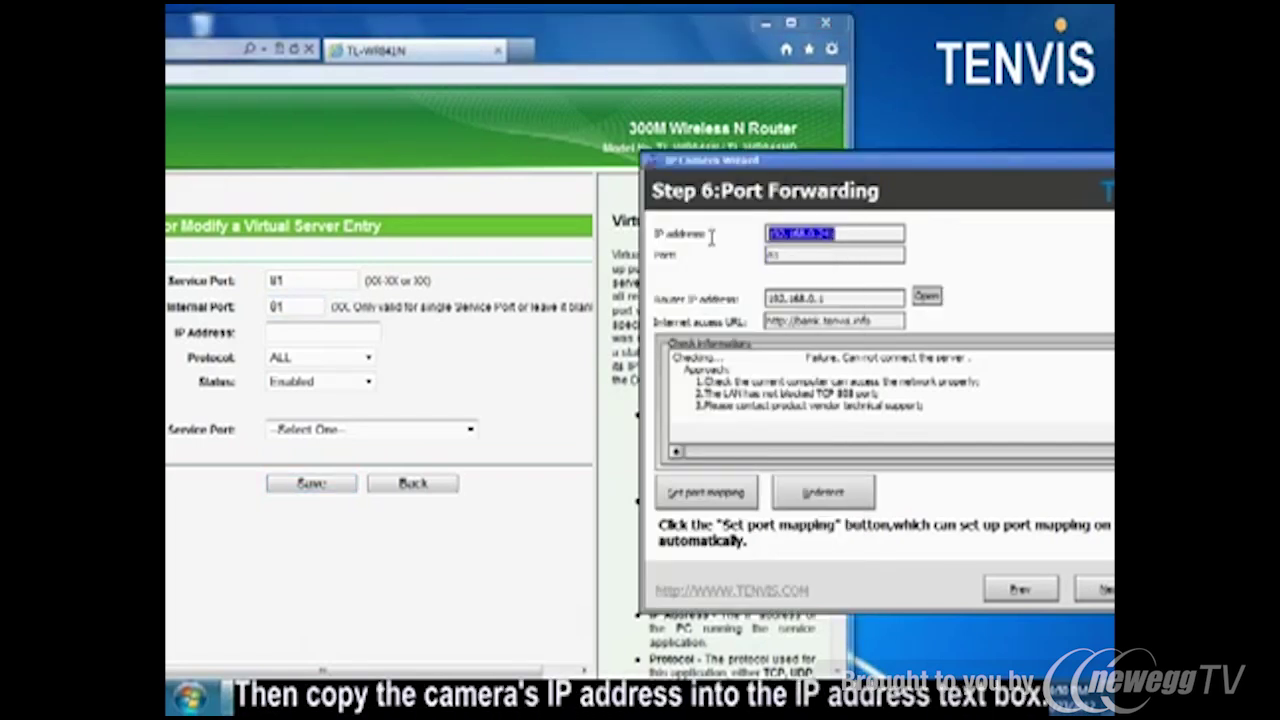
{"action": "left_click", "coordinate": [371, 332]}
{"action": "type", "text": "192.168.0.241"}
{"action": "left_click", "coordinate": [316, 484]}
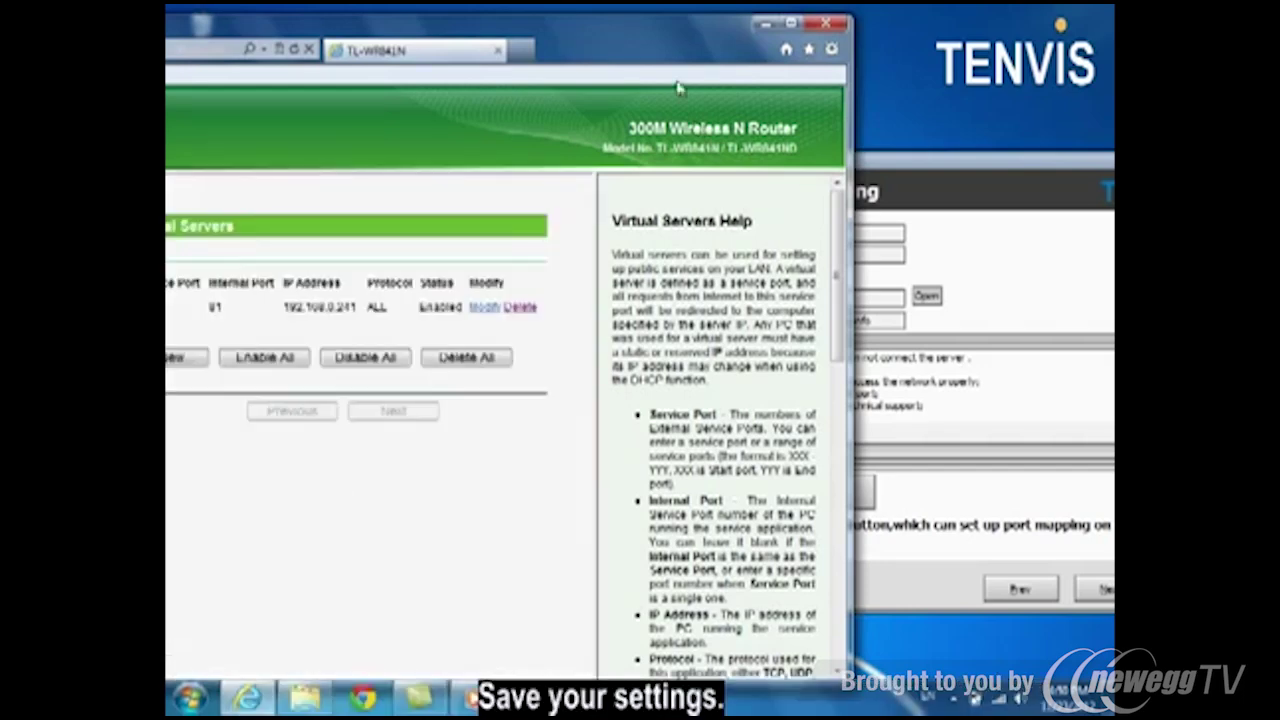
{"action": "left_click_drag", "start_coordinate": [658, 50], "coordinate": [926, 50]}
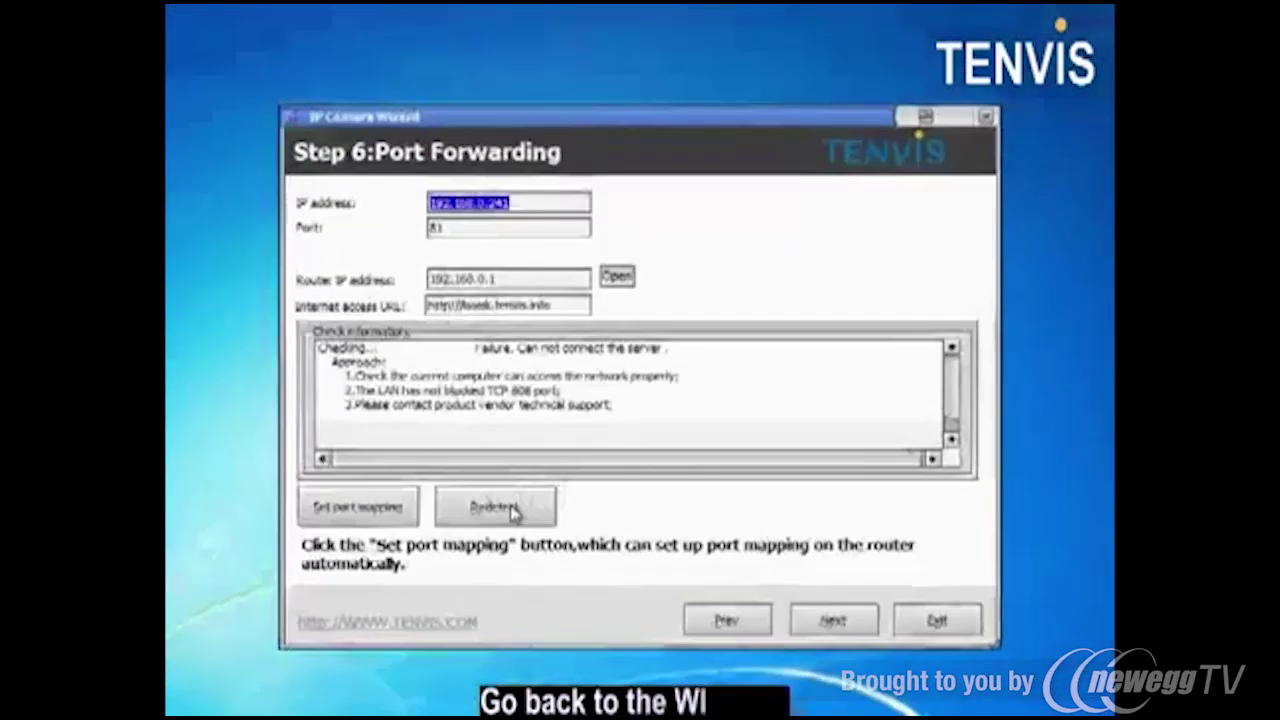
Step: Redetect port forwarding successfully, reach Step 7 Completion, and open the Internet access URL
{"action": "left_click", "coordinate": [472, 540]}
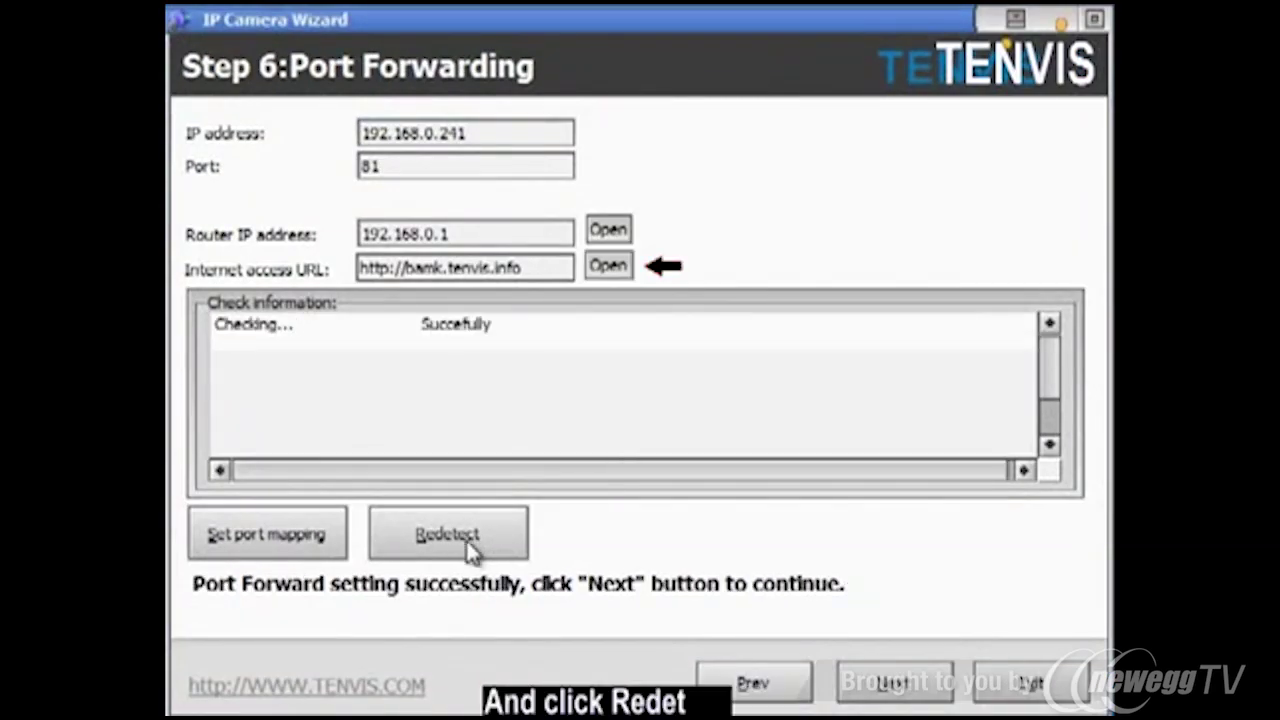
{"action": "left_click", "coordinate": [893, 683]}
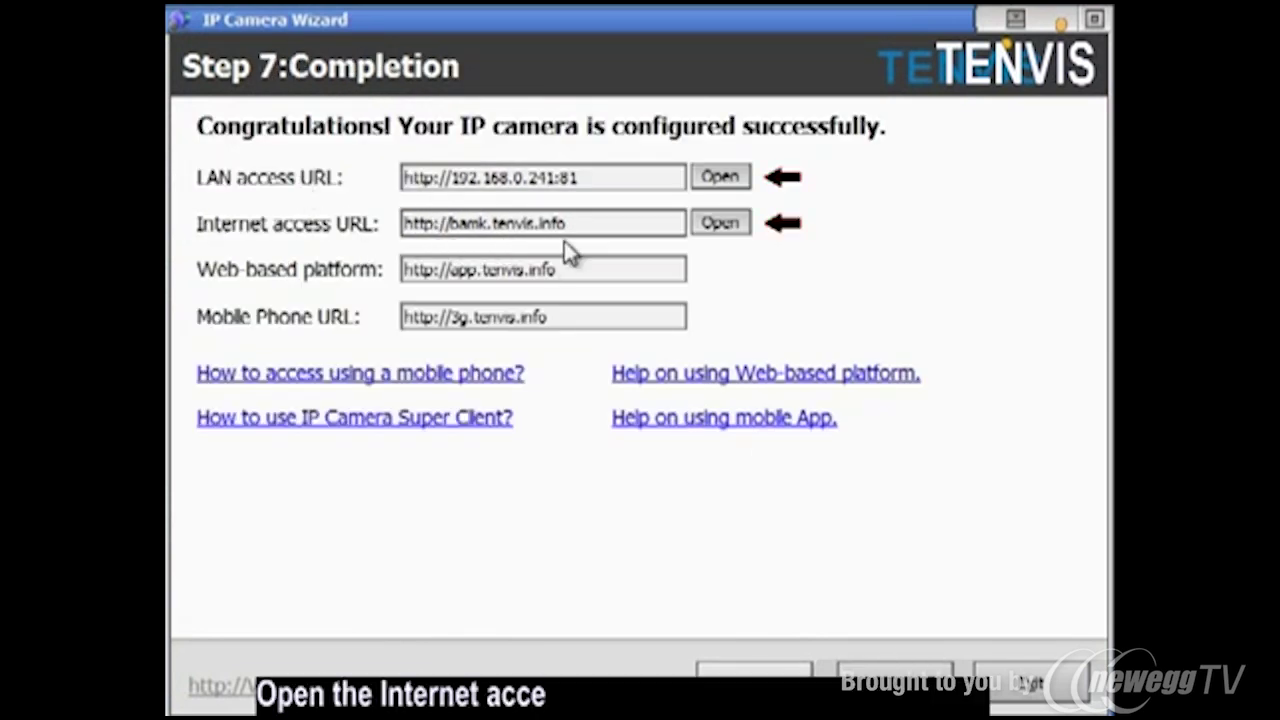
{"action": "left_click", "coordinate": [734, 229]}
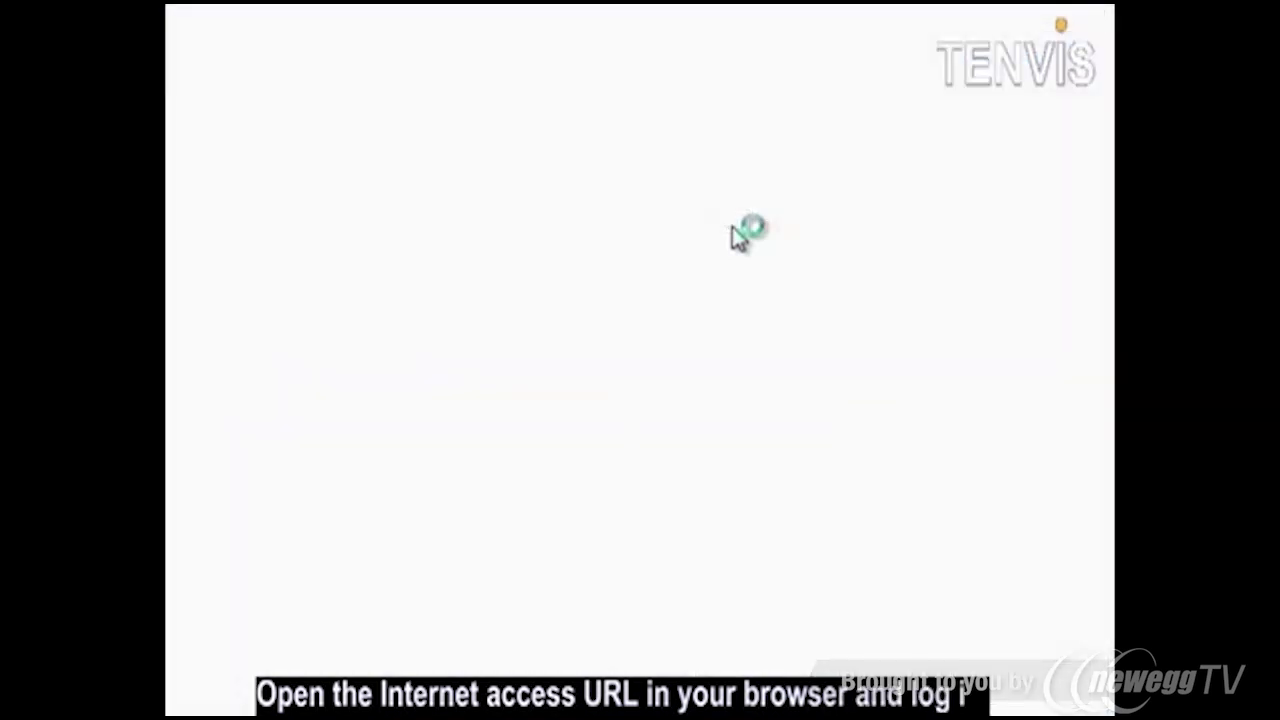
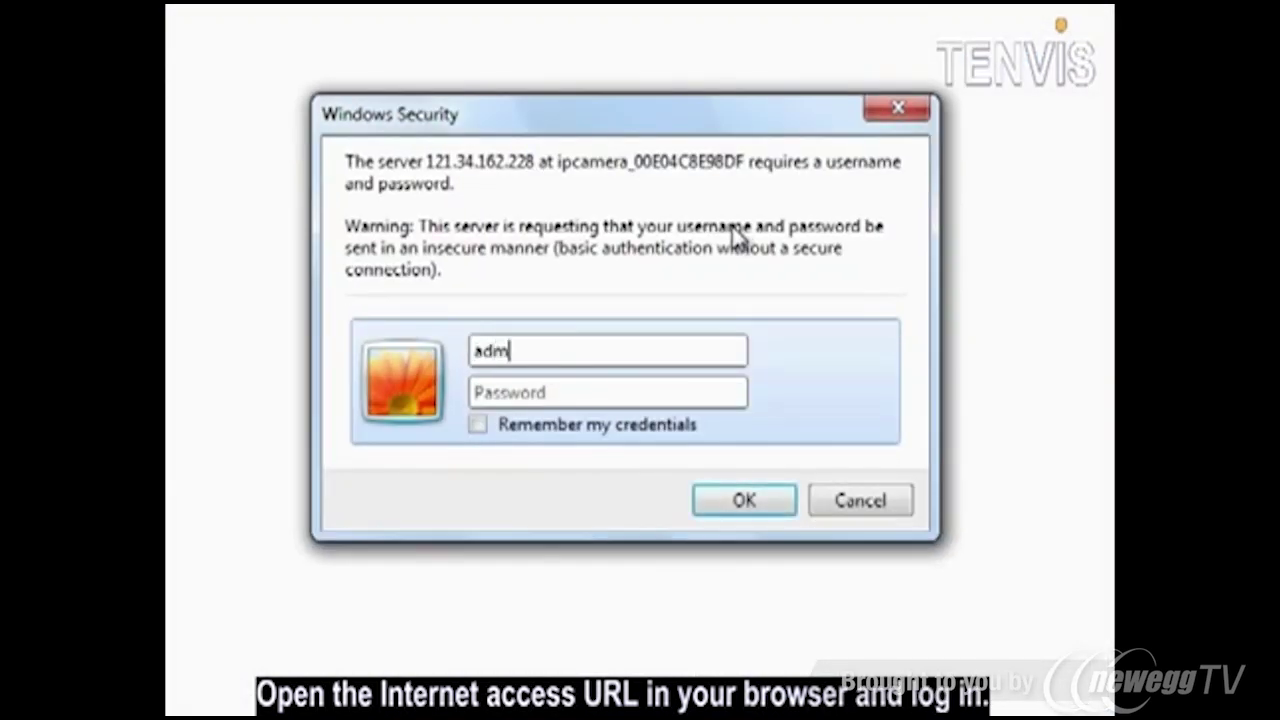
Step: Log in with the camera's admin account and sign in under ActiveX Mode
{"action": "key", "text": "Return"}
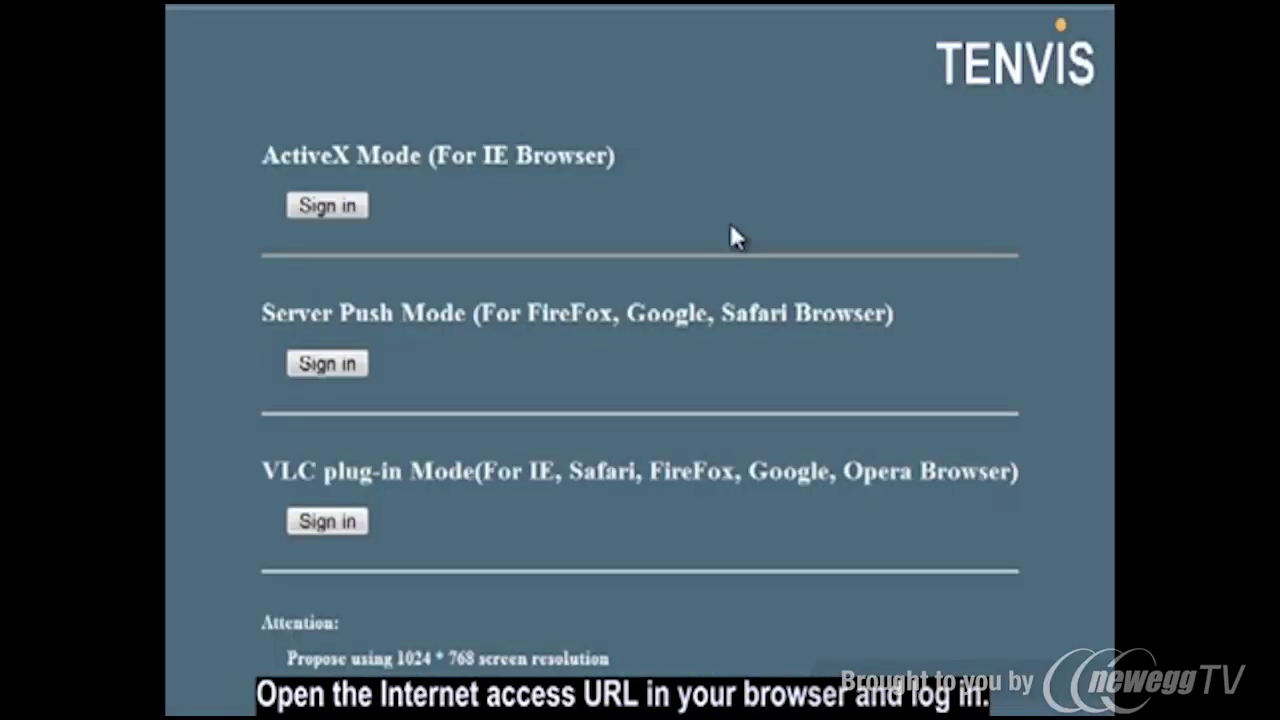
{"action": "left_click", "coordinate": [334, 204]}
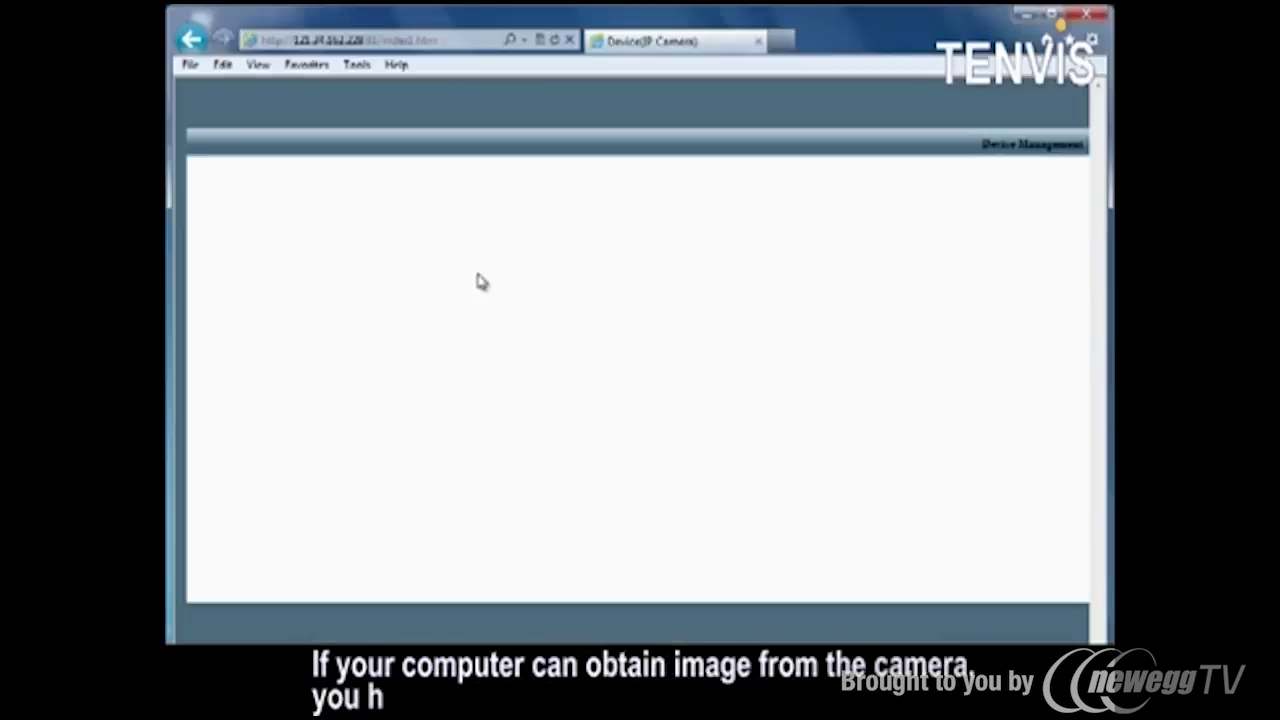